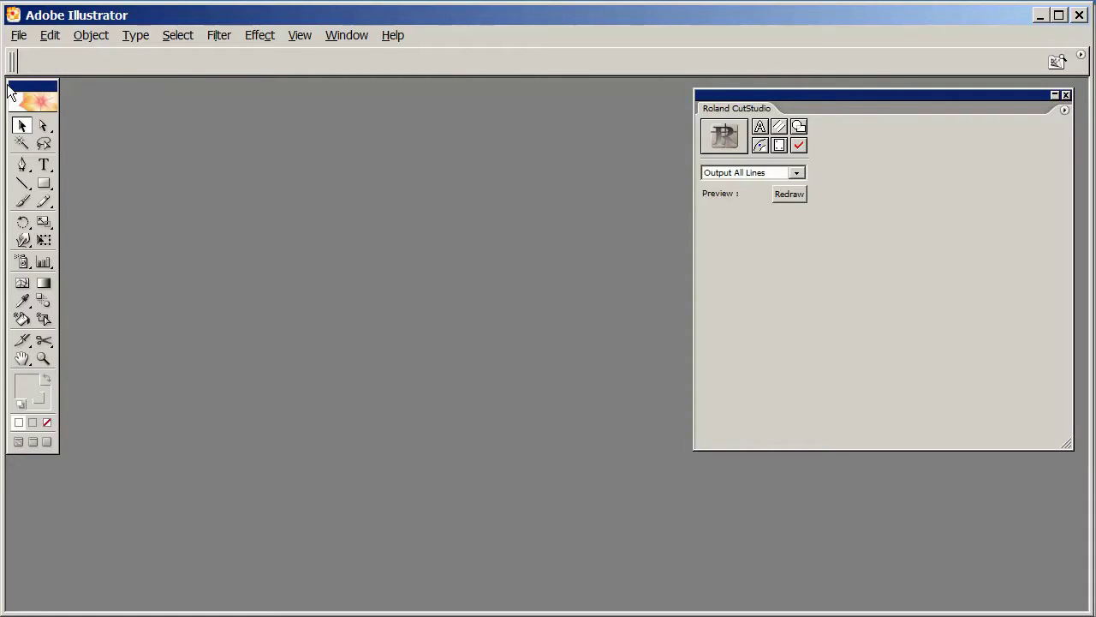
# Step: Create a new RGB document named 'angelica' with width and height of 22 in
pyautogui.click(18, 36)
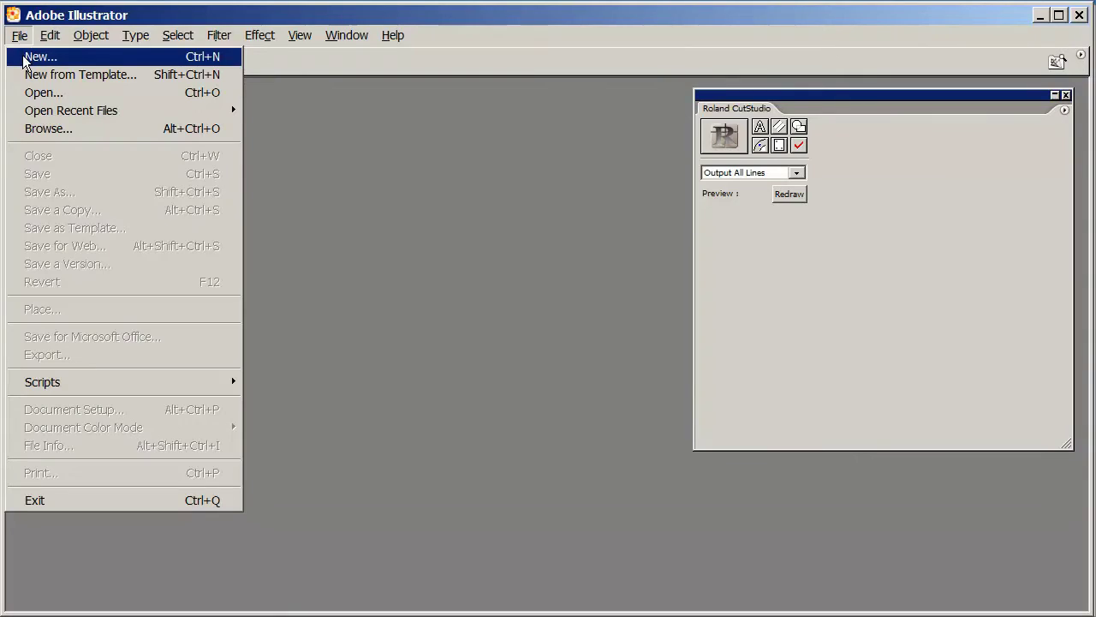
pyautogui.click(34, 56)
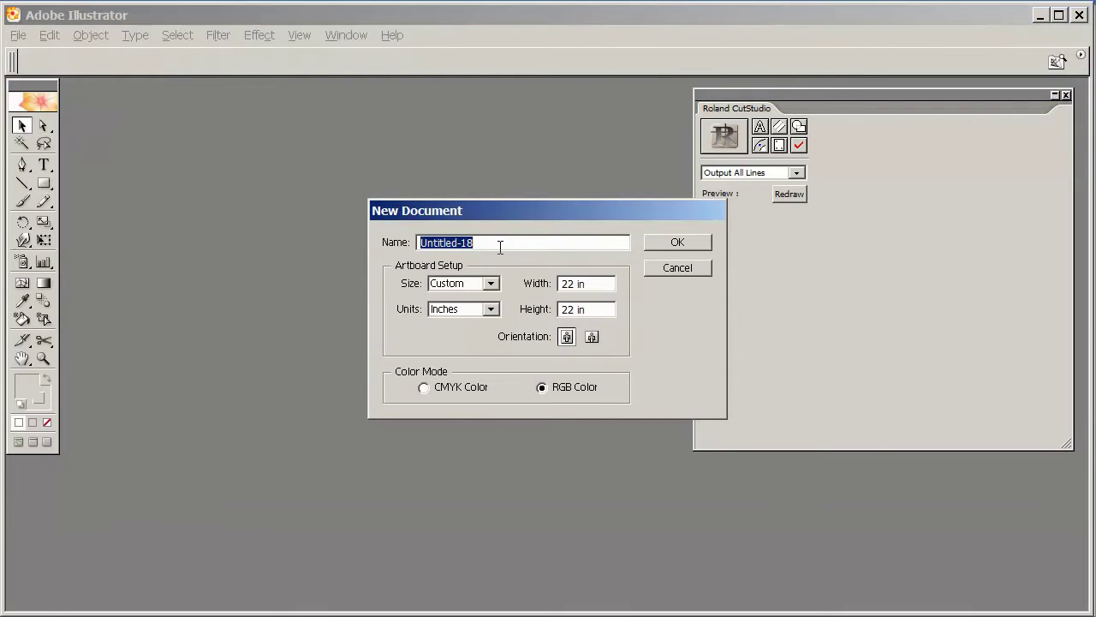
pyautogui.write('angelica')
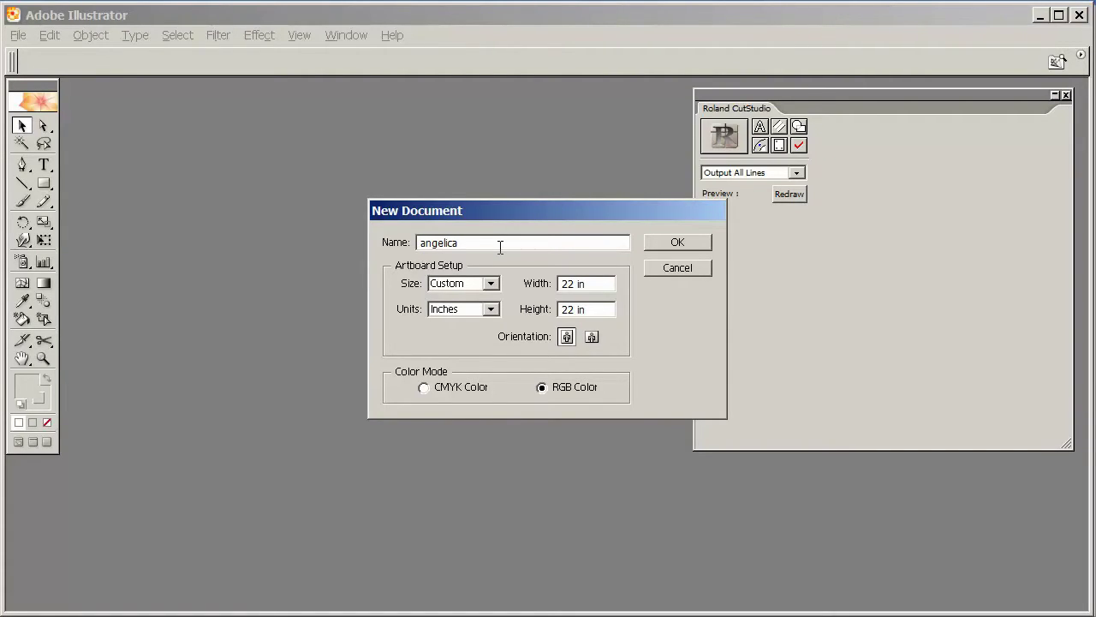
pyautogui.click(594, 286)
pyautogui.click(578, 311)
pyautogui.click(593, 283)
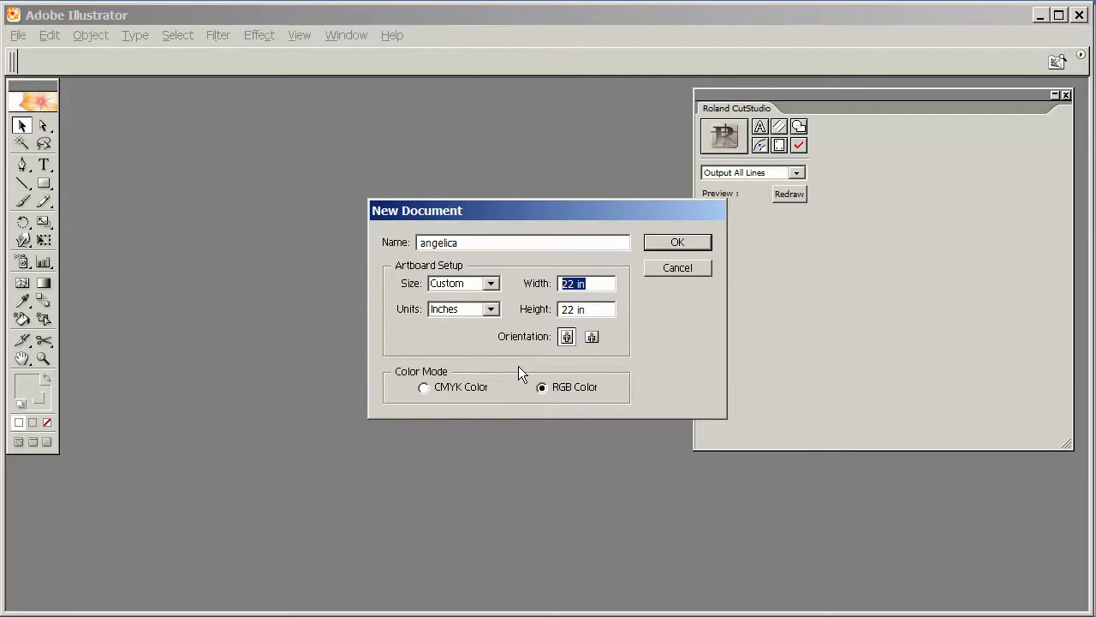
pyautogui.click(599, 309)
pyautogui.moveTo(607, 309); pyautogui.dragTo(513, 321)
pyautogui.click(681, 242)
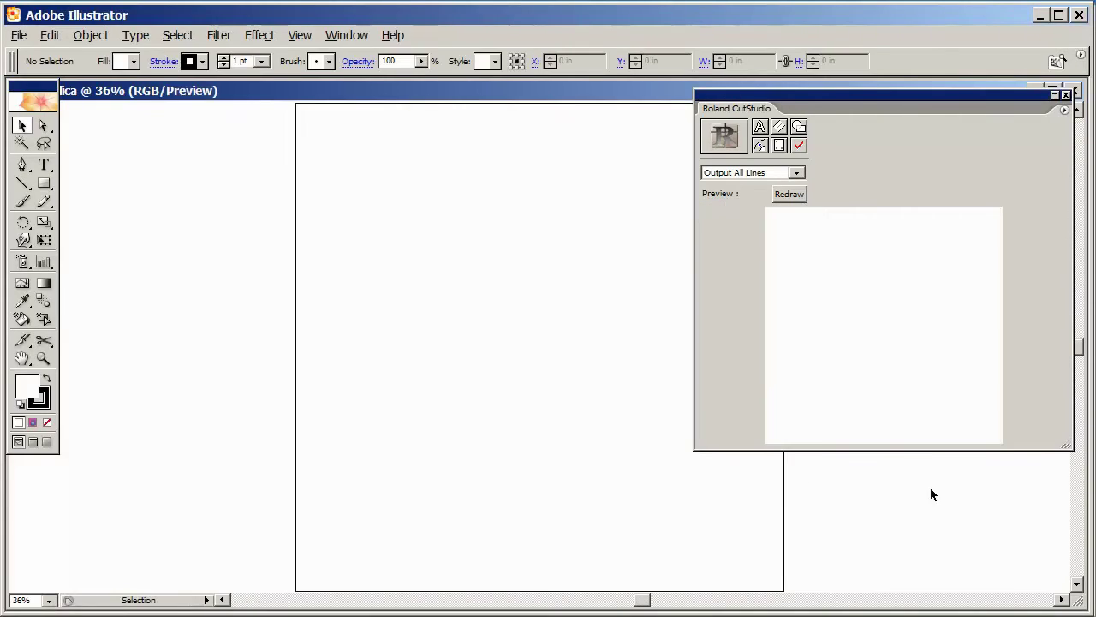
# Step: Scroll the window to centre the blank artboard, then bring up the File menu
pyautogui.click(1062, 600)
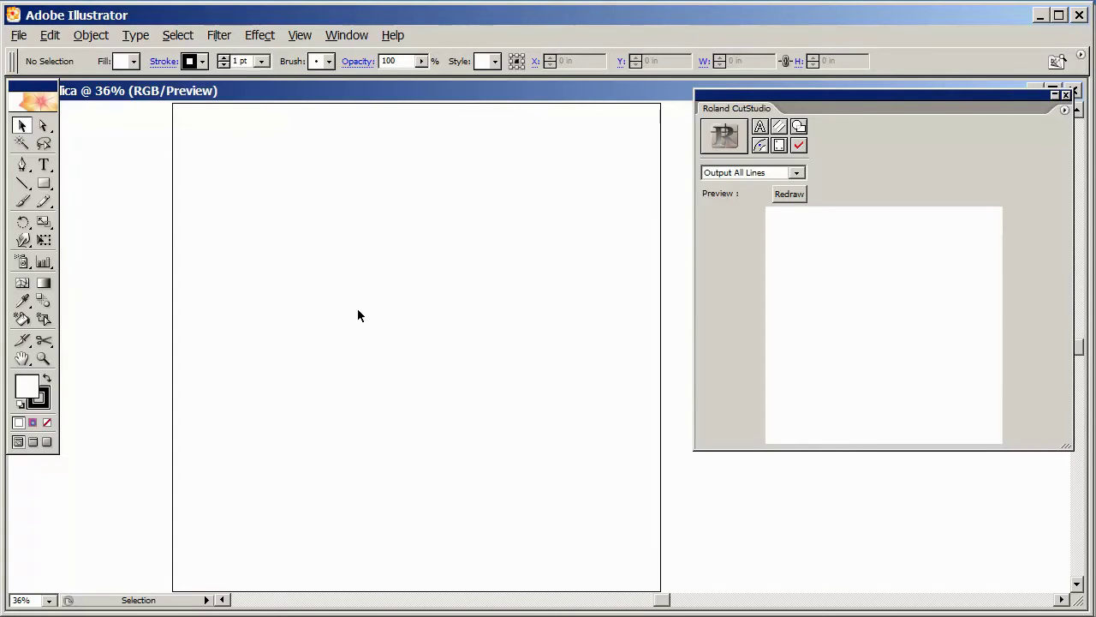
pyautogui.click(19, 36)
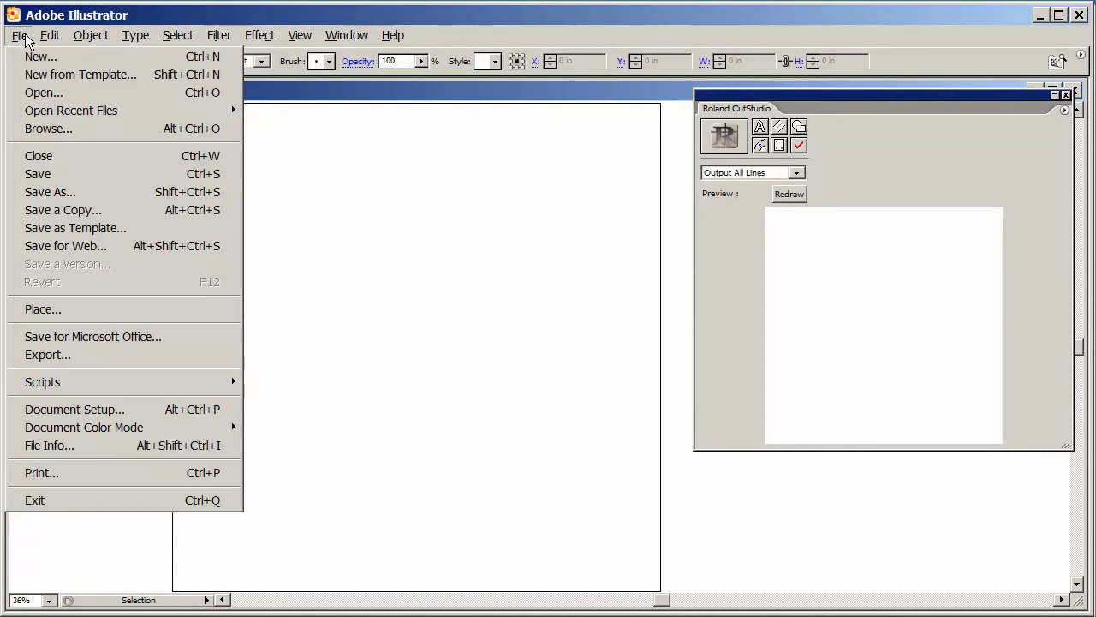
# Step: Place the figure-skater silhouette image on the artboard
pyautogui.click(81, 312)
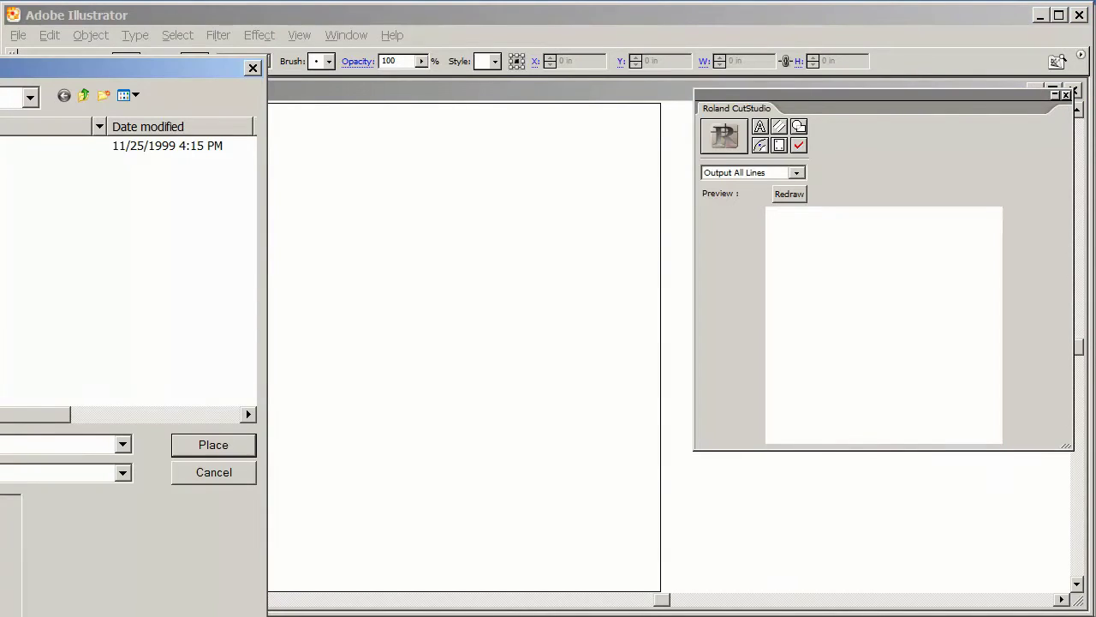
pyautogui.click(128, 146)
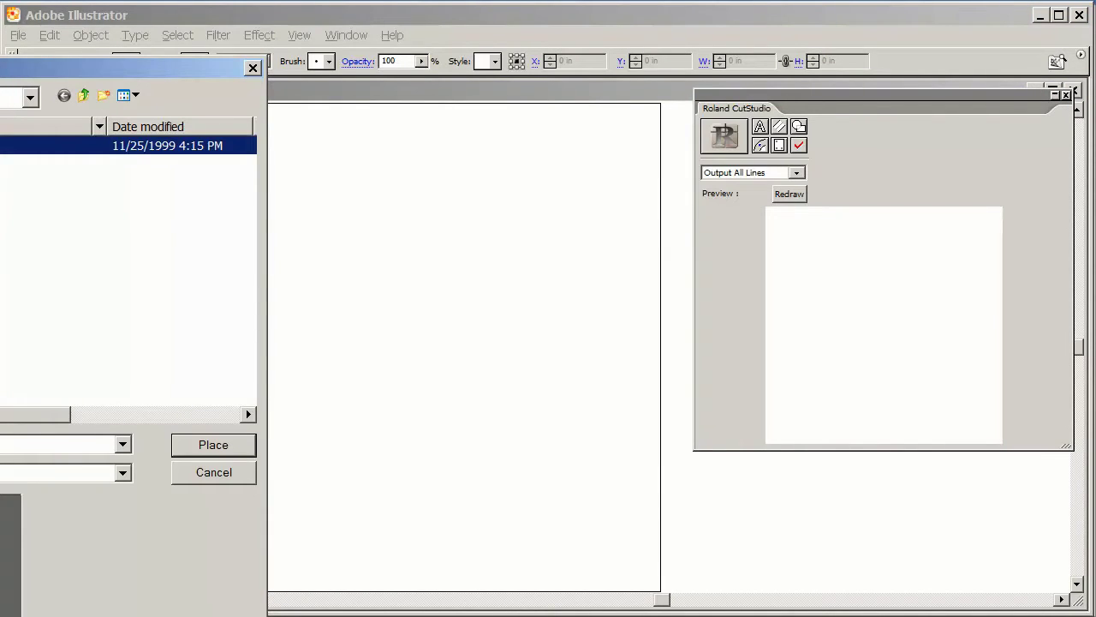
pyautogui.click(213, 446)
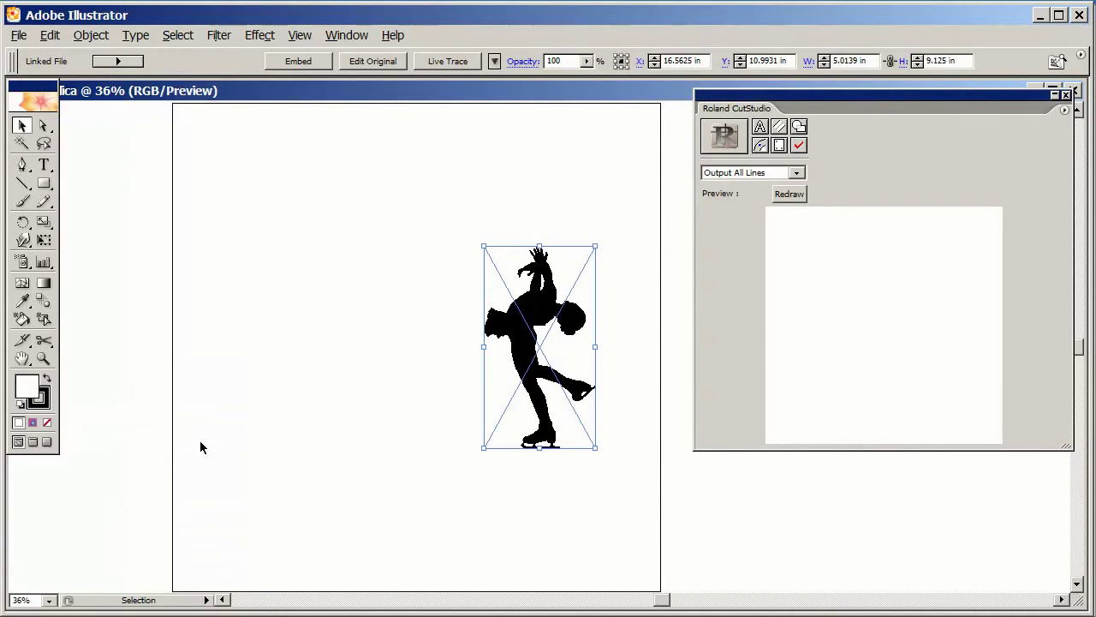
# Step: Move the skater down and enlarge it to about 9.39 × 17.09 in, reaching the bottom edge
pyautogui.moveTo(524, 351); pyautogui.dragTo(374, 493)
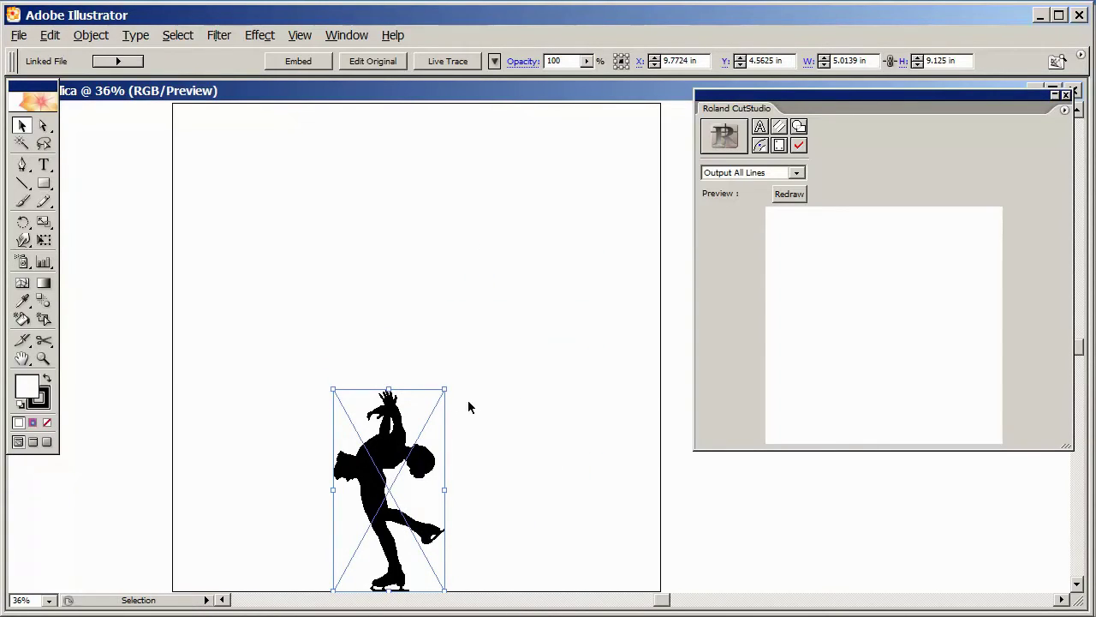
pyautogui.moveTo(445, 390); pyautogui.dragTo(578, 248)
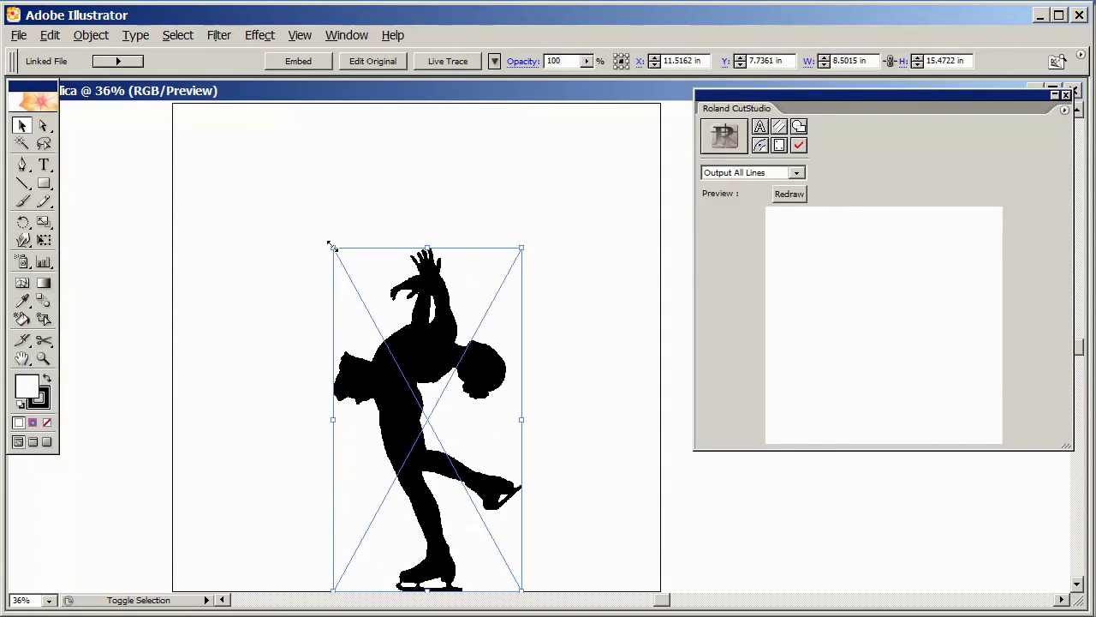
pyautogui.moveTo(333, 248); pyautogui.dragTo(313, 212)
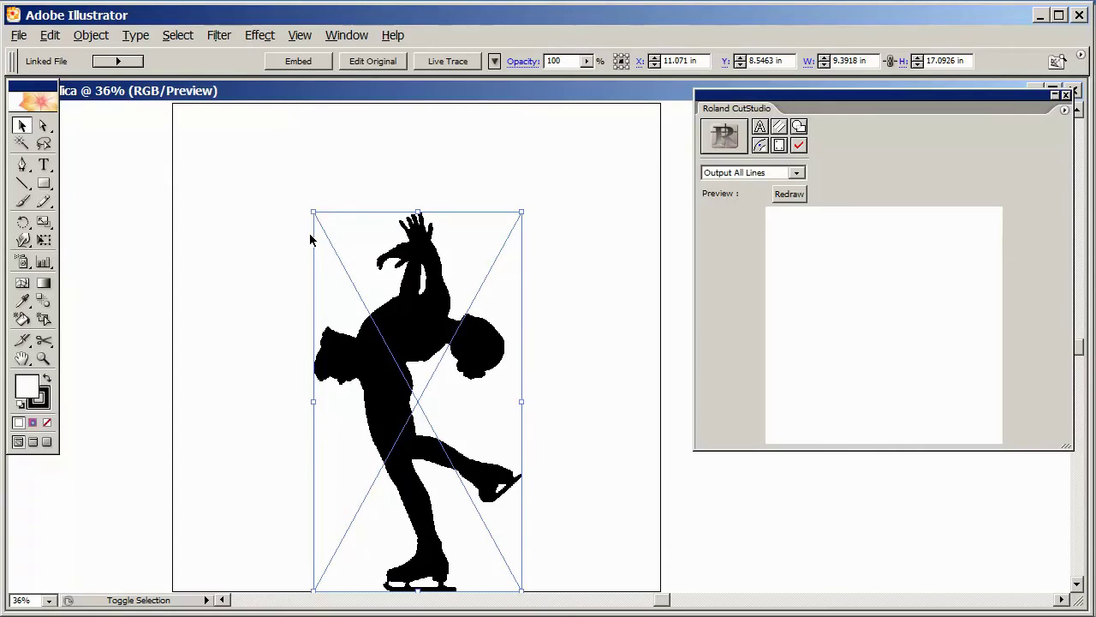
pyautogui.click(589, 285)
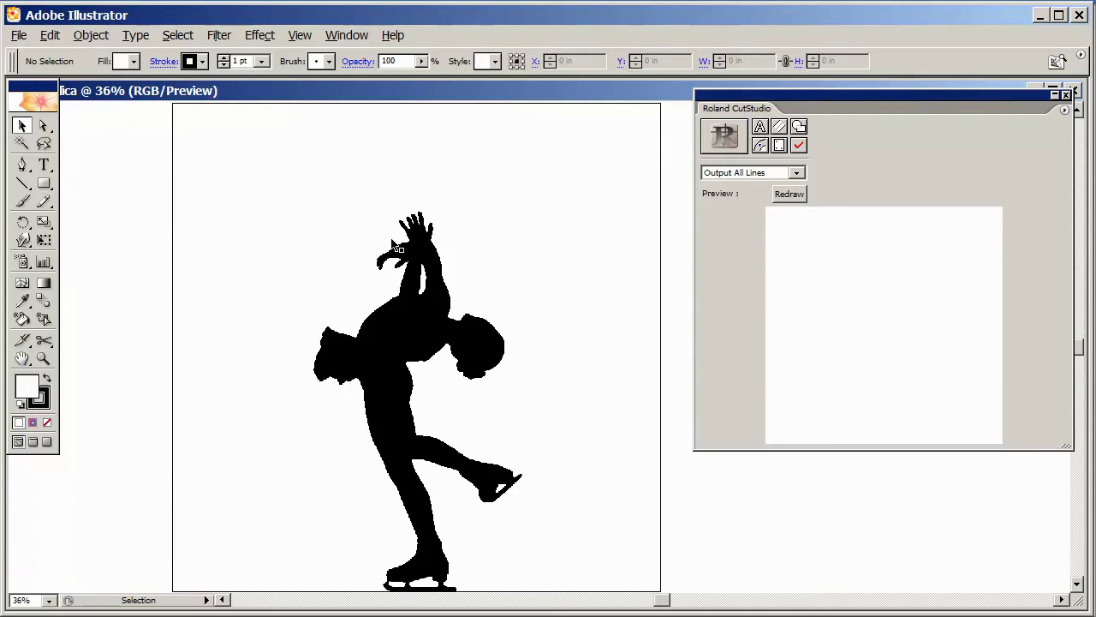
# Step: Type 'Angelica' at 72 pt near the top-left and set it in Lucida Calligraphy Italic
pyautogui.click(45, 166)
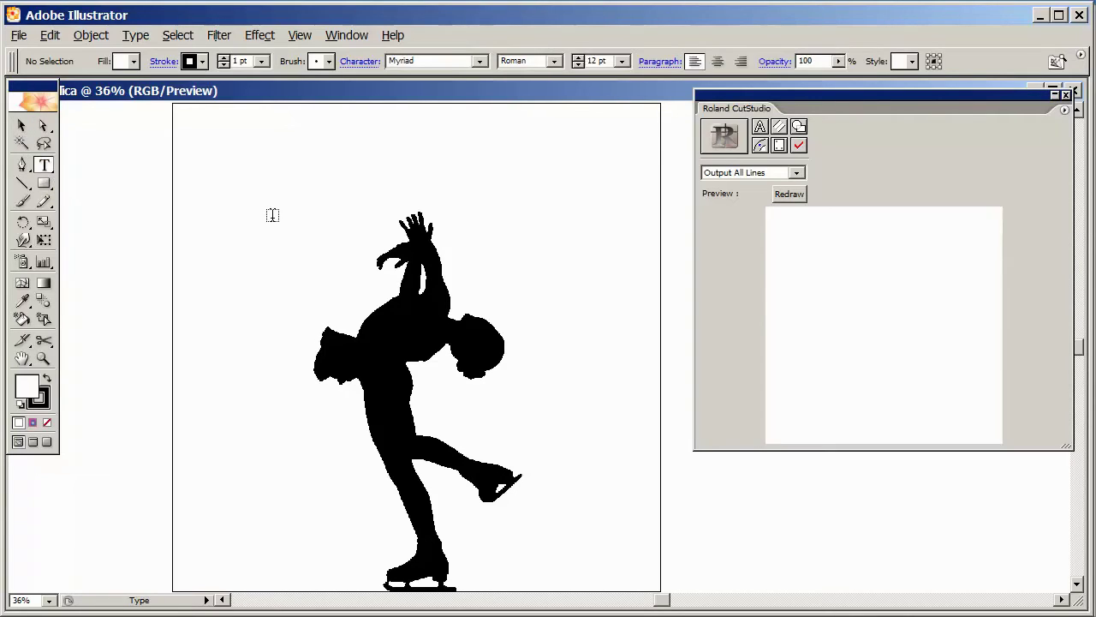
pyautogui.click(224, 140)
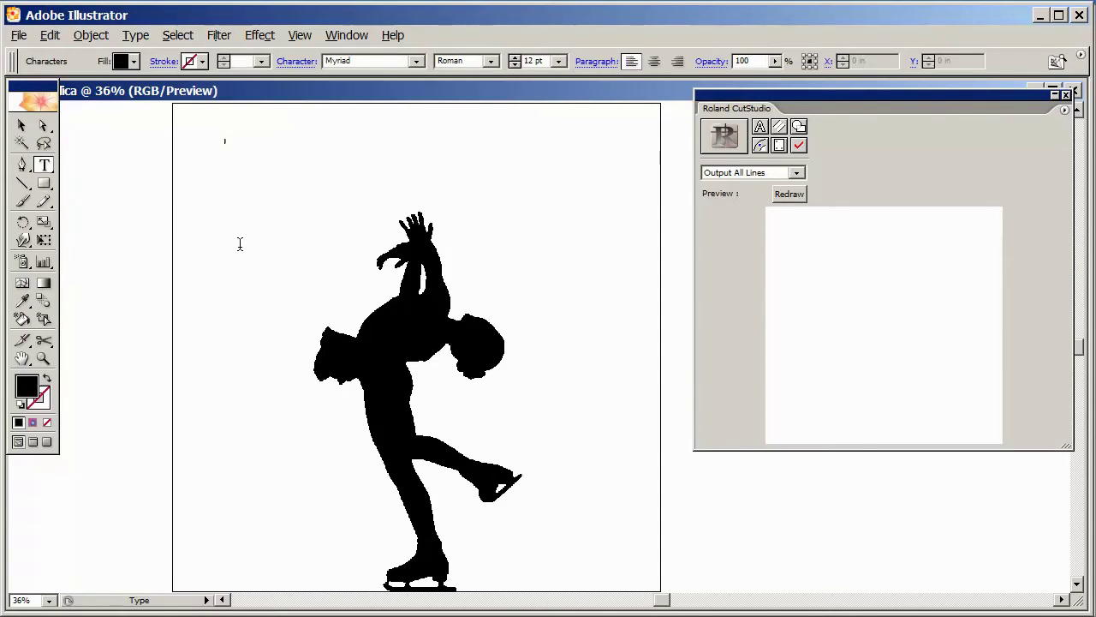
pyautogui.click(559, 67)
pyautogui.click(536, 267)
pyautogui.write('An')
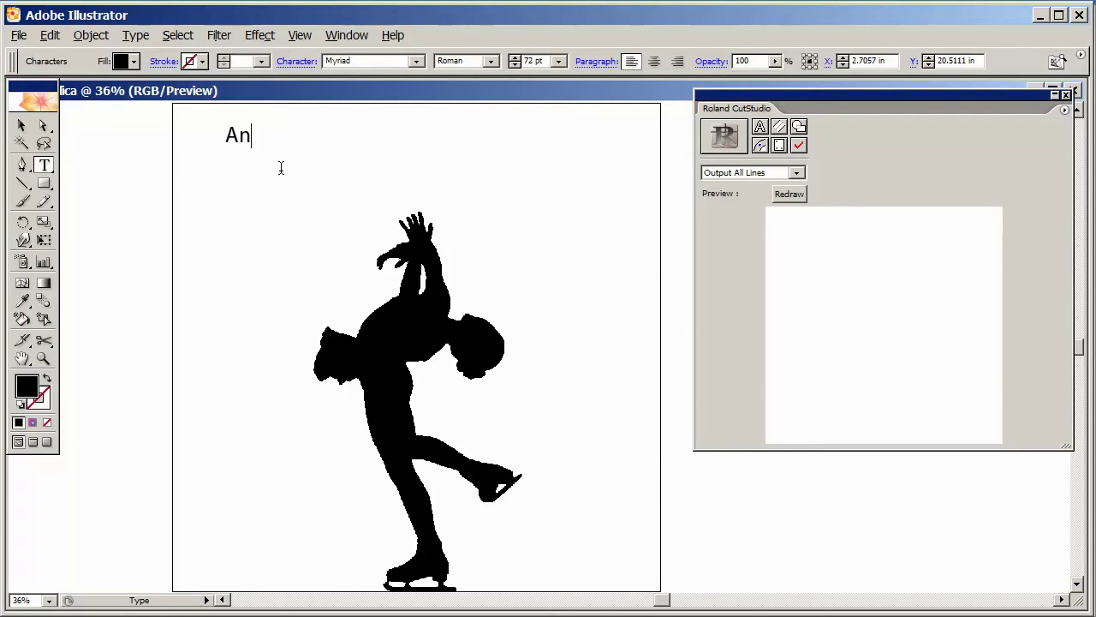
pyautogui.write('gelica')
pyautogui.moveTo(309, 137); pyautogui.dragTo(190, 137)
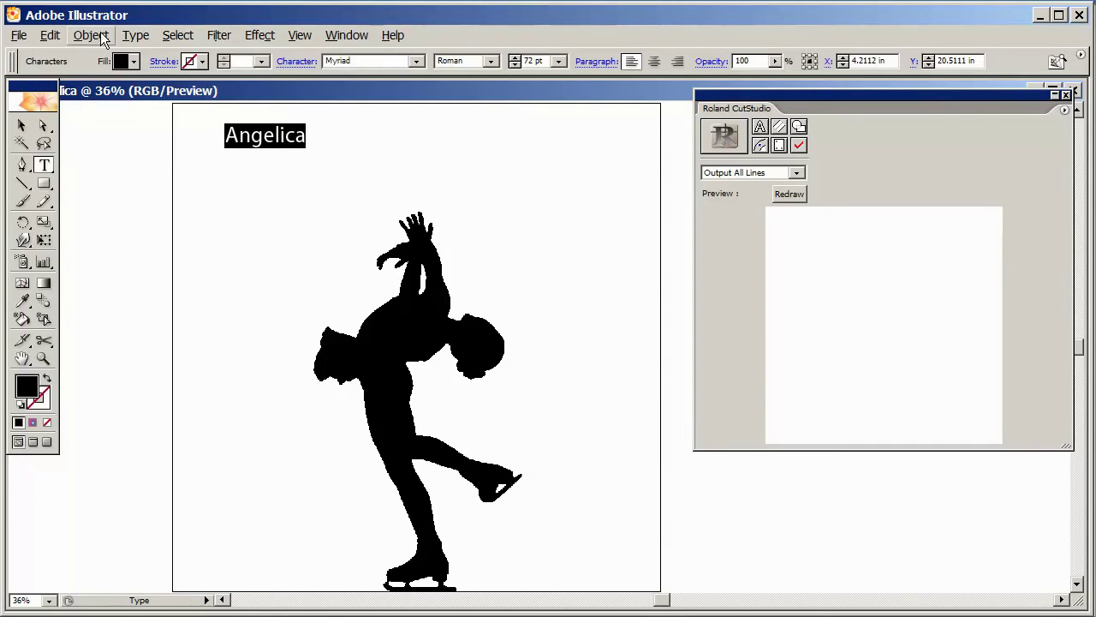
pyautogui.click(134, 38)
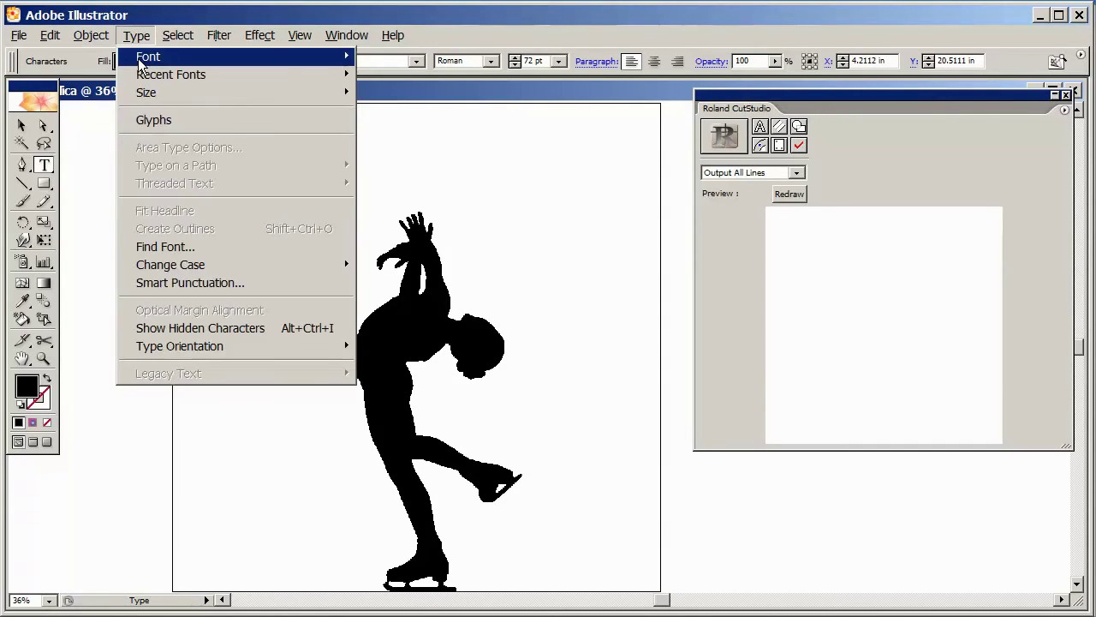
pyautogui.moveTo(140, 60)
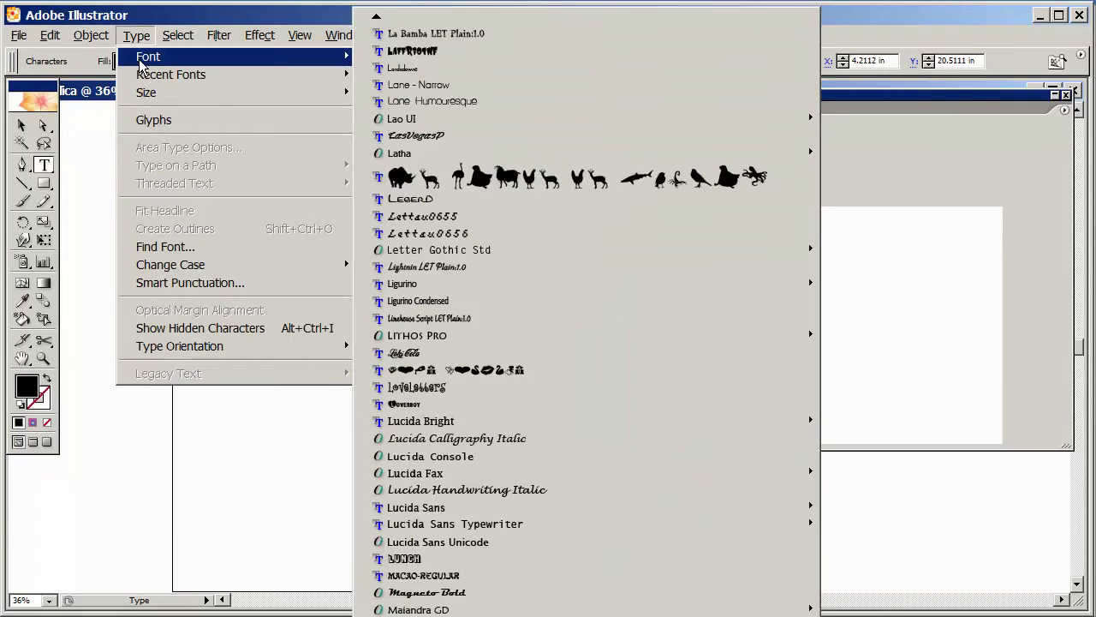
pyautogui.click(455, 442)
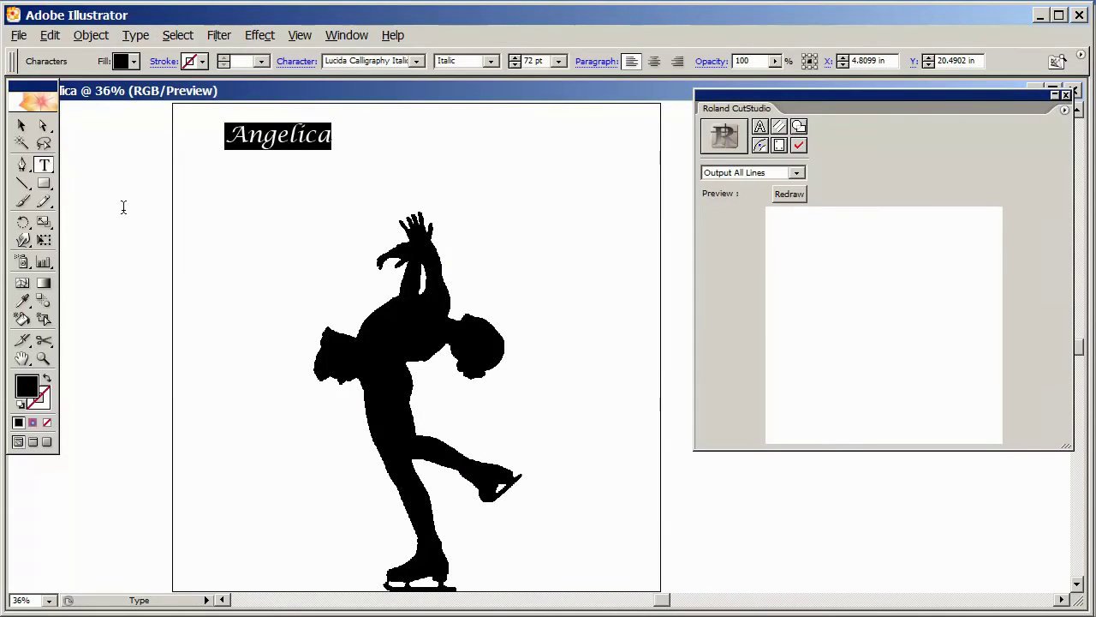
# Step: Scale the Angelica title to about 261.58 pt across the top and nudge it higher
pyautogui.click(22, 126)
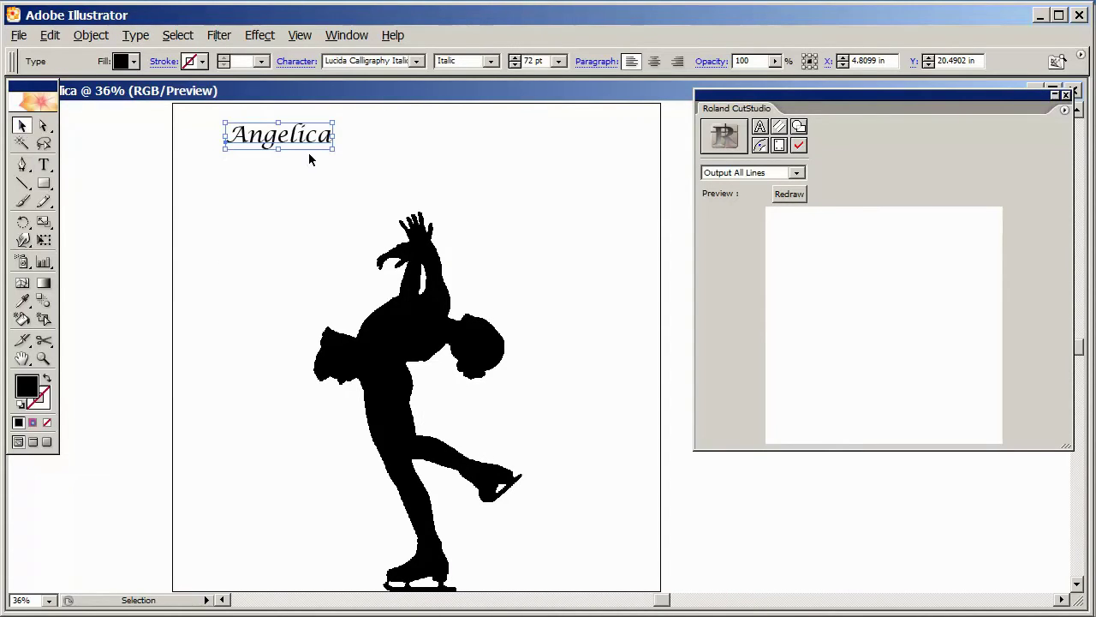
pyautogui.moveTo(333, 148); pyautogui.dragTo(614, 254)
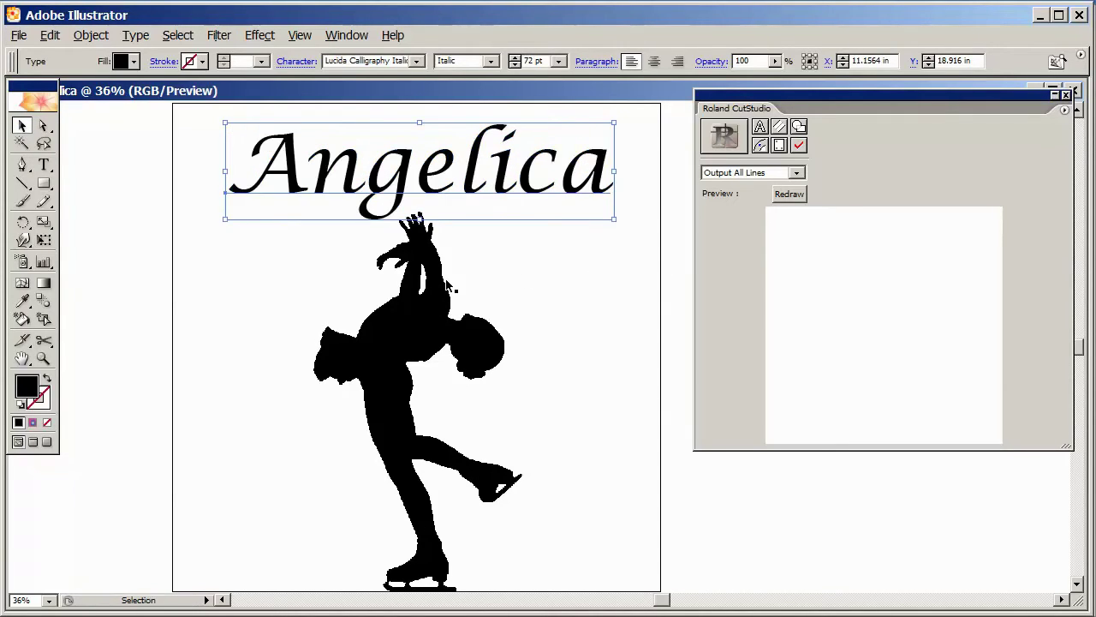
pyautogui.hotkey('shift', 'Up')
pyautogui.hotkey('shift', 'Up')
pyautogui.hotkey('shift', 'Up')
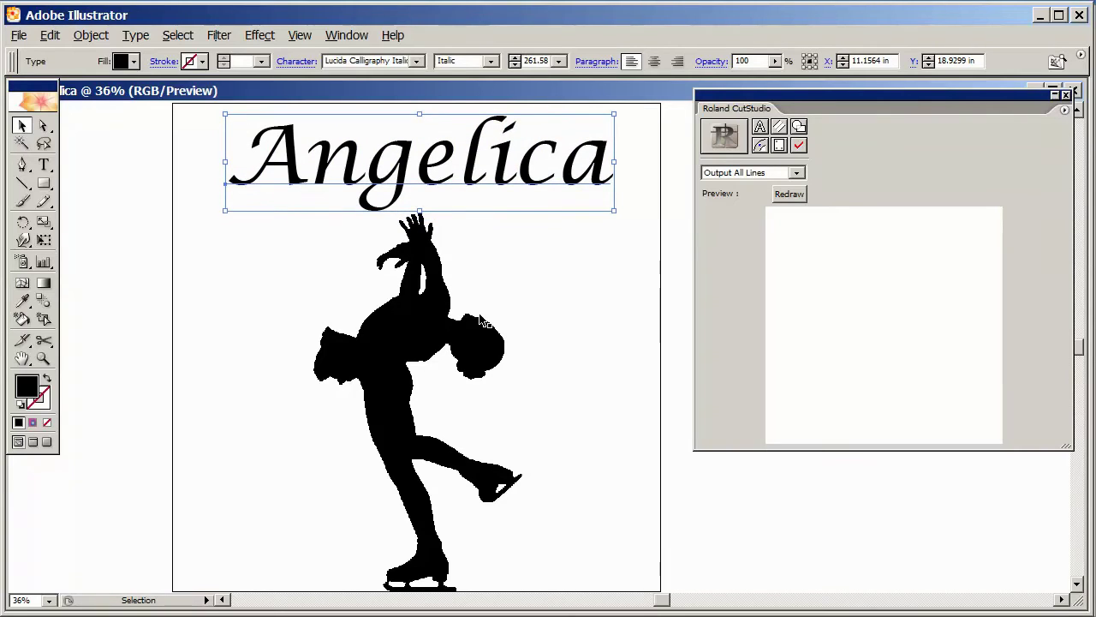
pyautogui.press('Left')
pyautogui.press('Left')
pyautogui.press('Left')
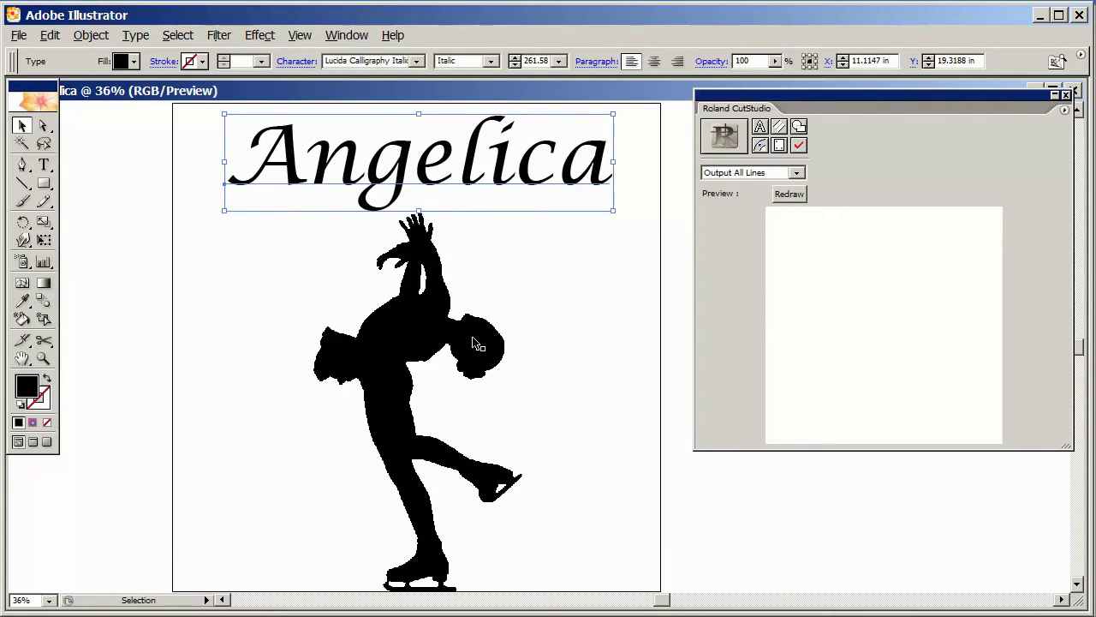
pyautogui.press('Up')
pyautogui.hotkey('shift', 'Up')
pyautogui.hotkey('shift', 'Up')
pyautogui.hotkey('shift', 'Up')
pyautogui.press('Up')
pyautogui.press('Up')
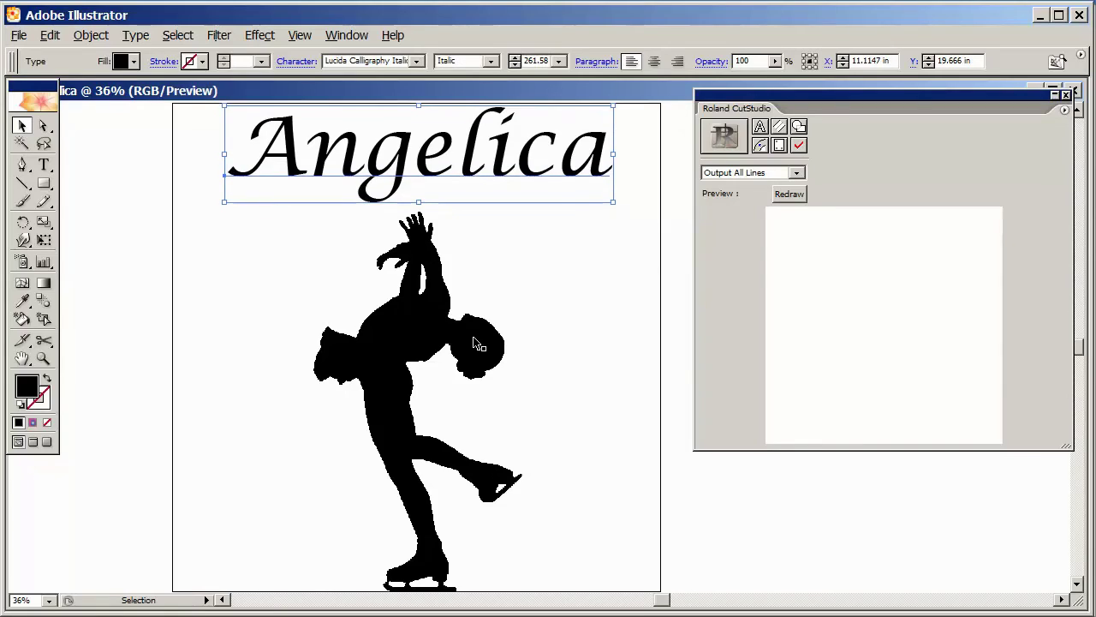
pyautogui.press('Up')
pyautogui.press('Up')
pyautogui.press('Up')
pyautogui.click(597, 391)
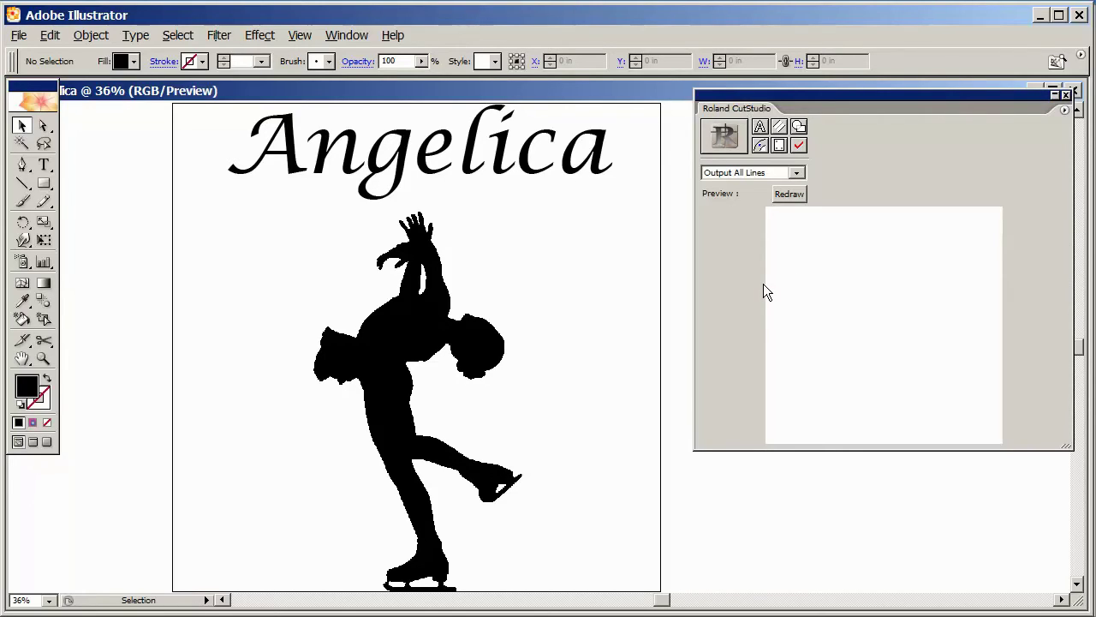
# Step: Close the CutStudio panel and reopen it from the Window menu
pyautogui.click(1065, 94)
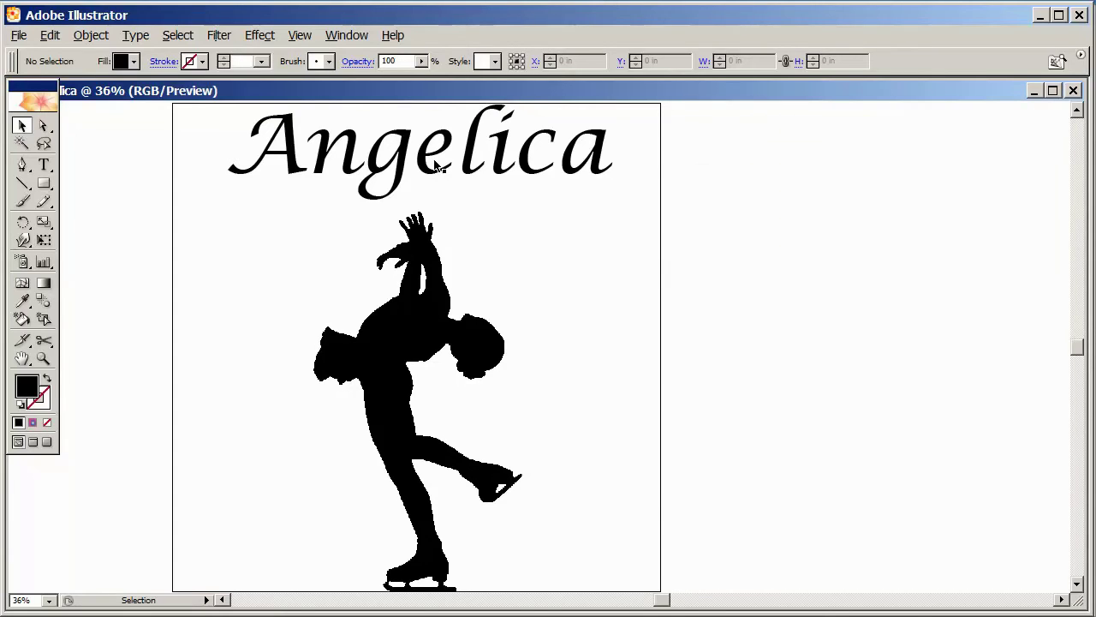
pyautogui.click(346, 35)
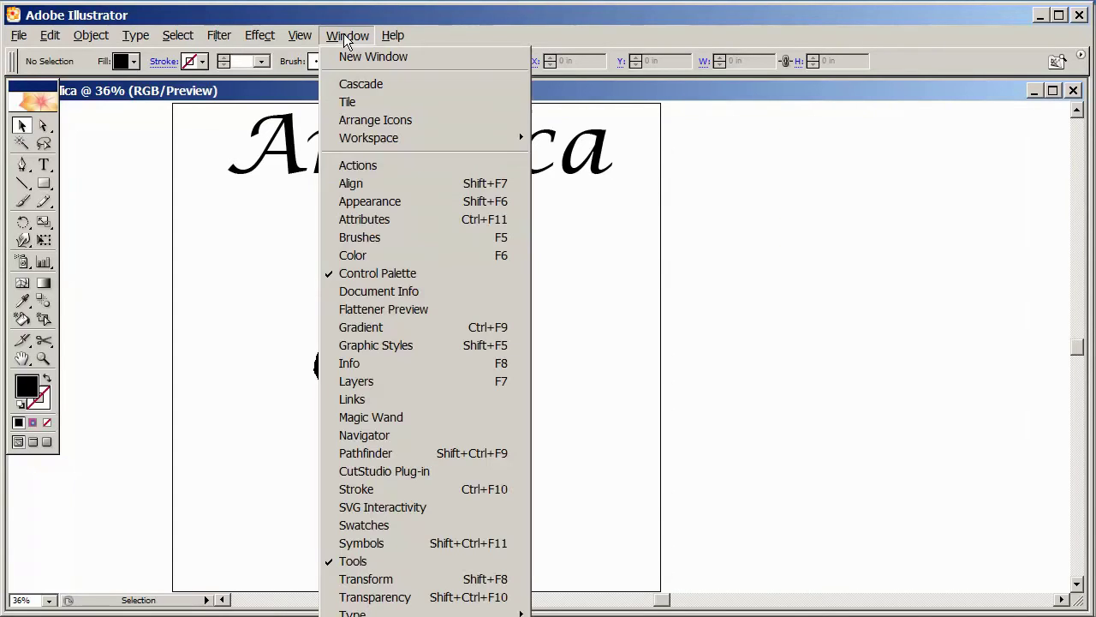
pyautogui.click(408, 473)
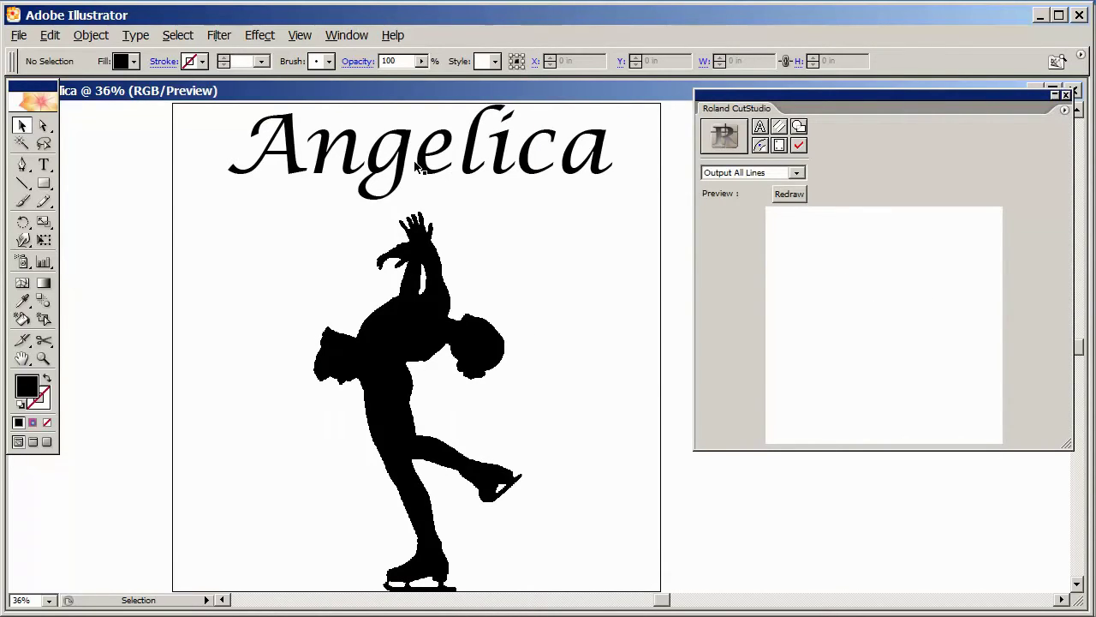
# Step: Convert Angelica to outlines, undo back to live type, and select its letters
pyautogui.click(412, 154)
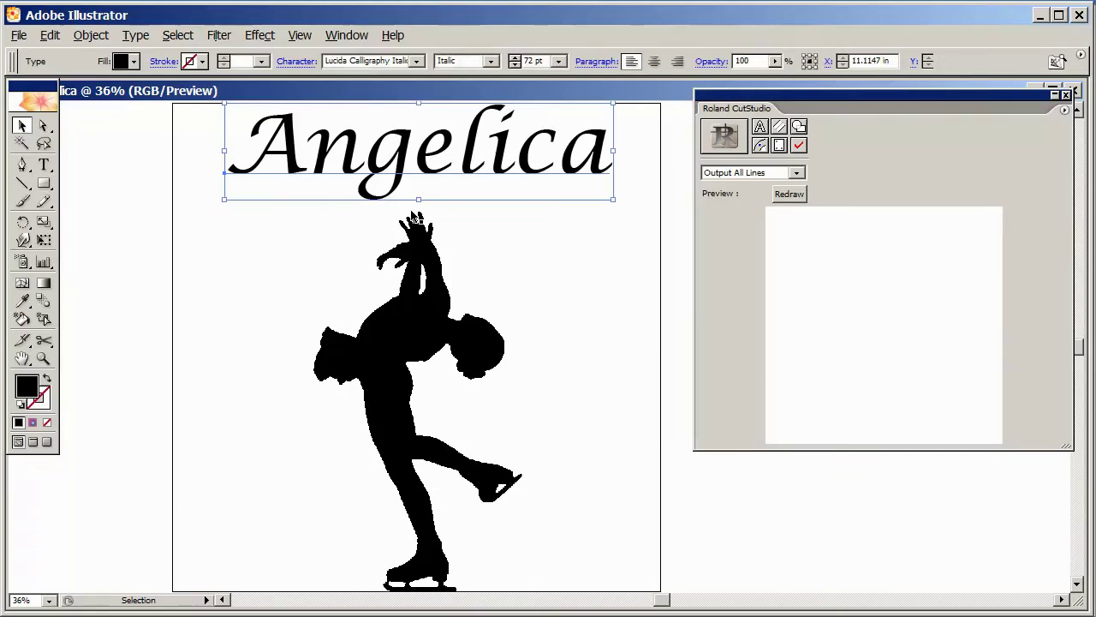
pyautogui.rightClick(399, 157)
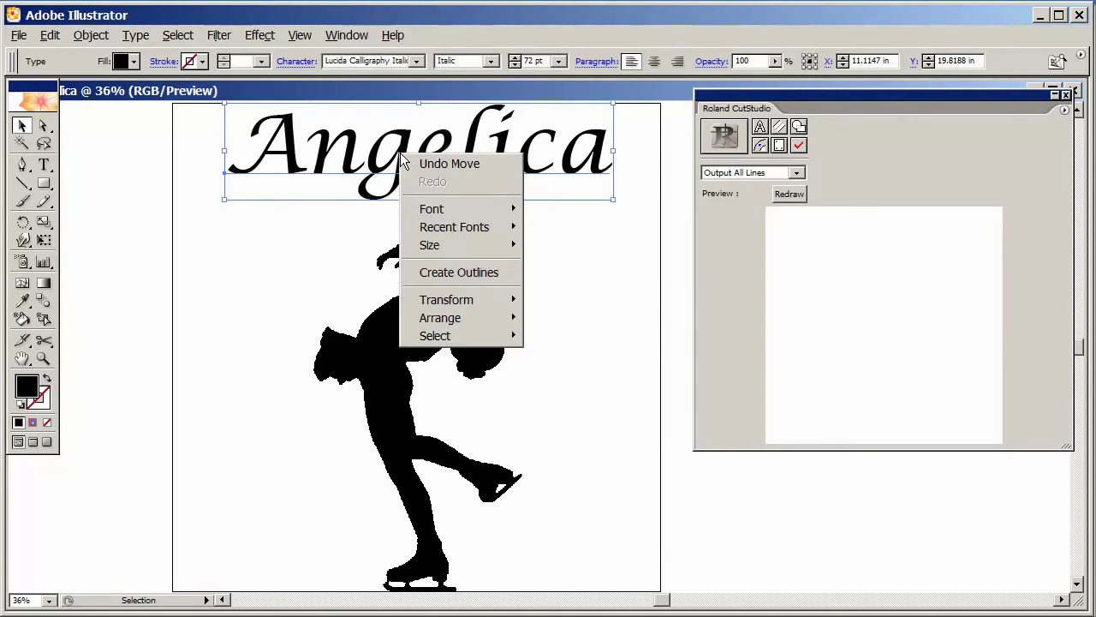
pyautogui.click(454, 273)
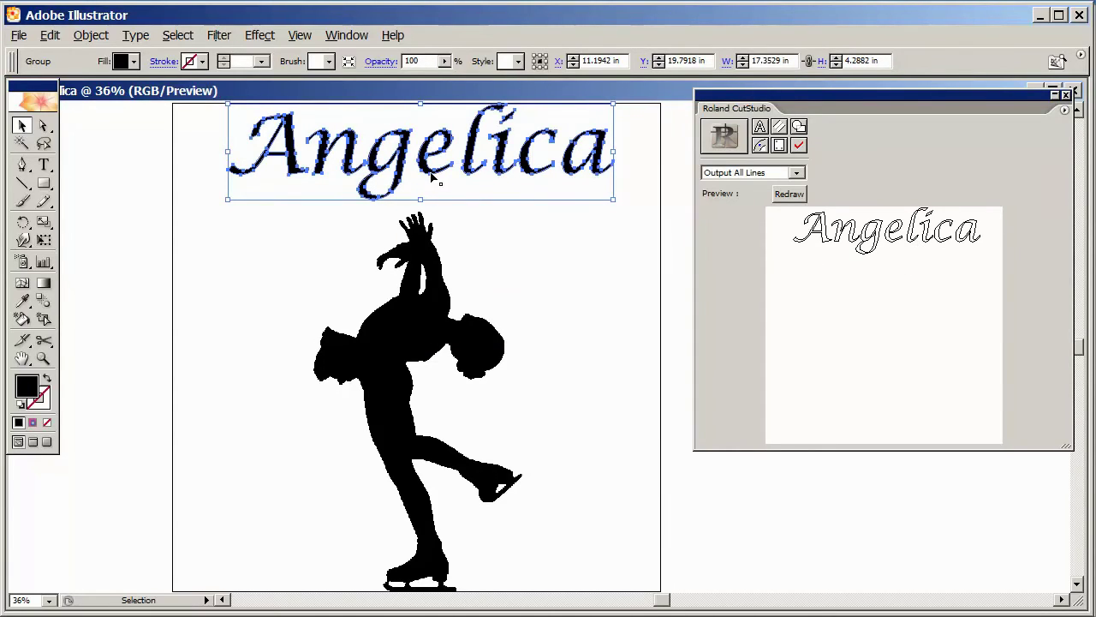
pyautogui.click(49, 35)
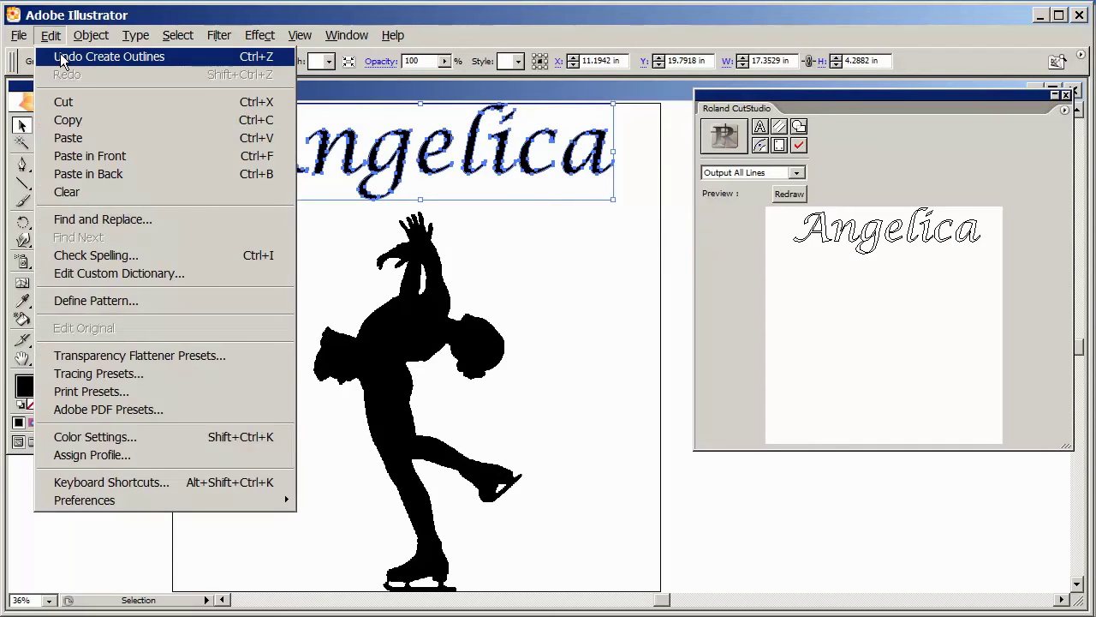
pyautogui.click(60, 57)
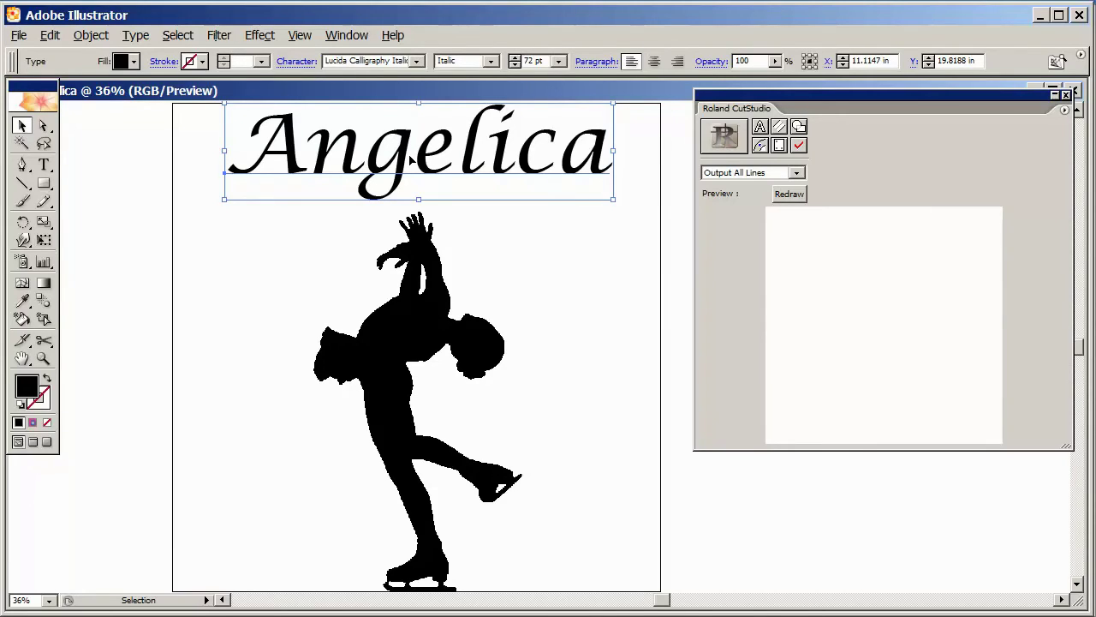
pyautogui.doubleClick(473, 159)
pyautogui.moveTo(610, 154); pyautogui.dragTo(258, 156)
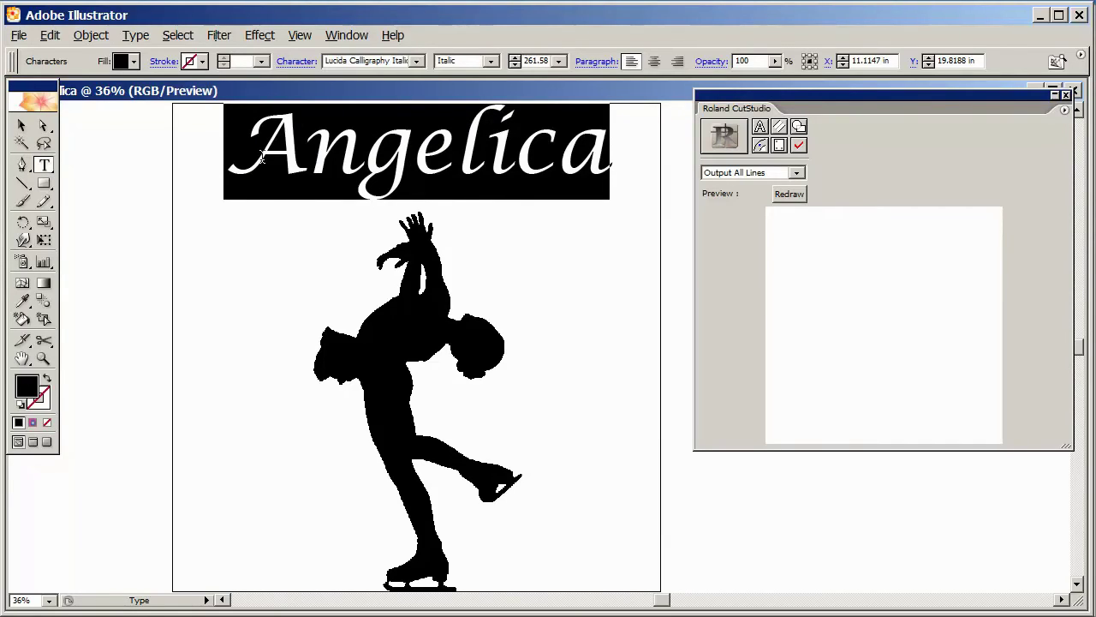
pyautogui.write('Isabbela')
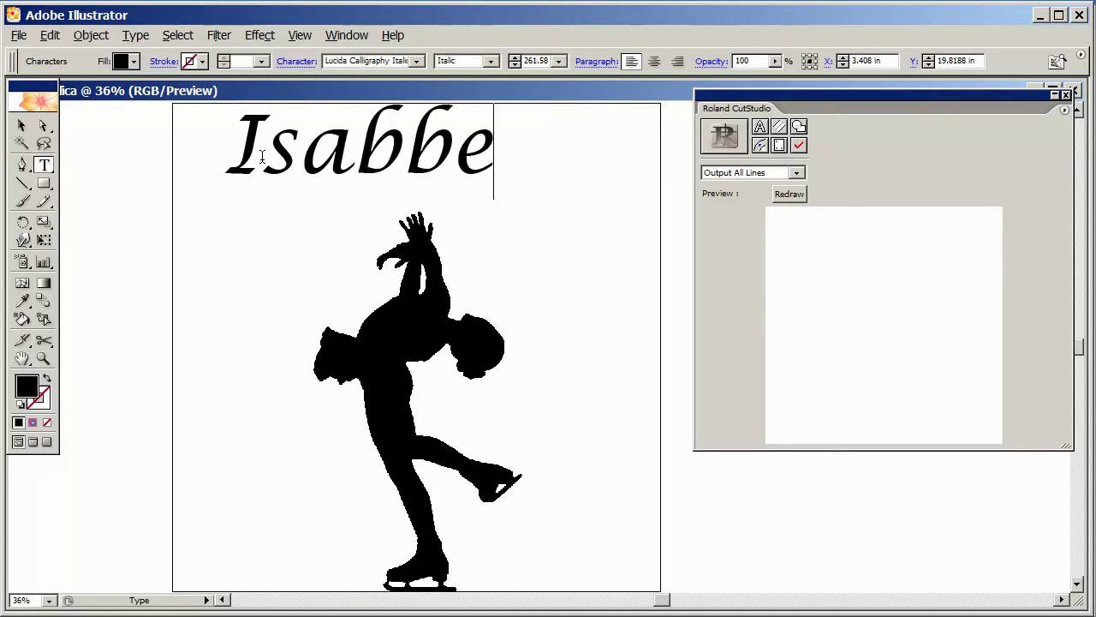
pyautogui.press('BackSpace')
pyautogui.press('BackSpace')
pyautogui.press('BackSpace')
pyautogui.press('BackSpace')
pyautogui.write('ella')
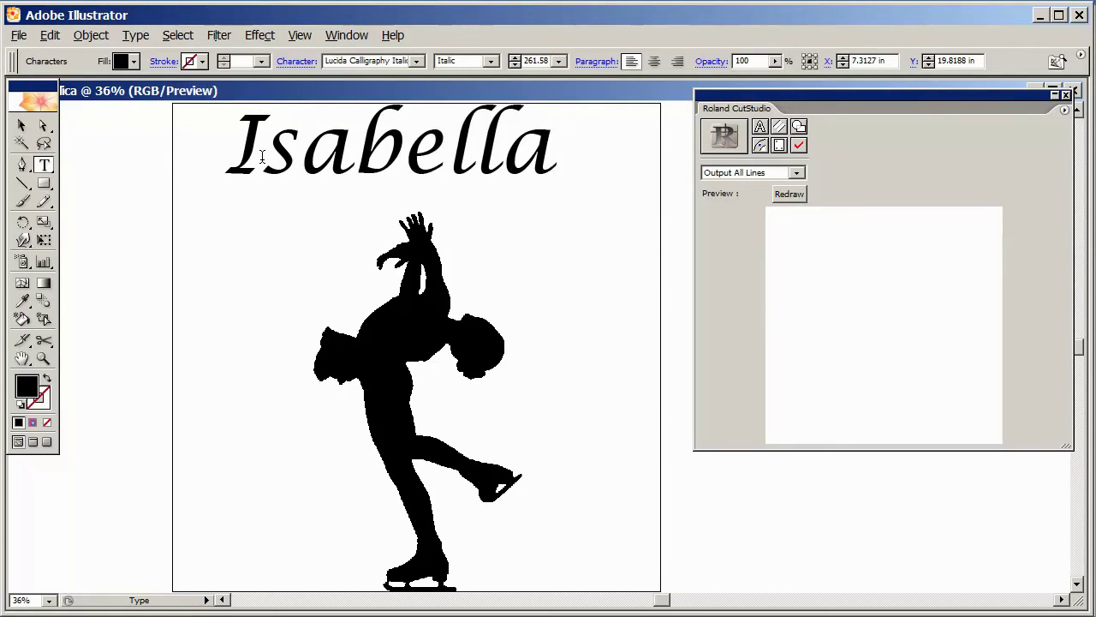
pyautogui.hotkey('ctrl', 'a')
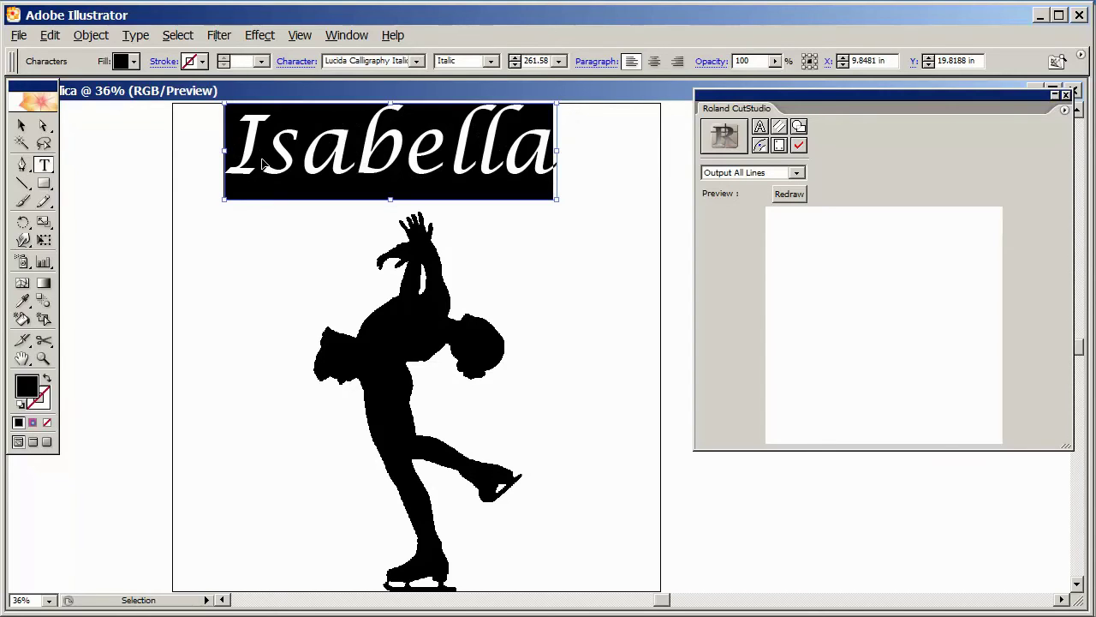
pyautogui.hotkey('ctrl', 'z')
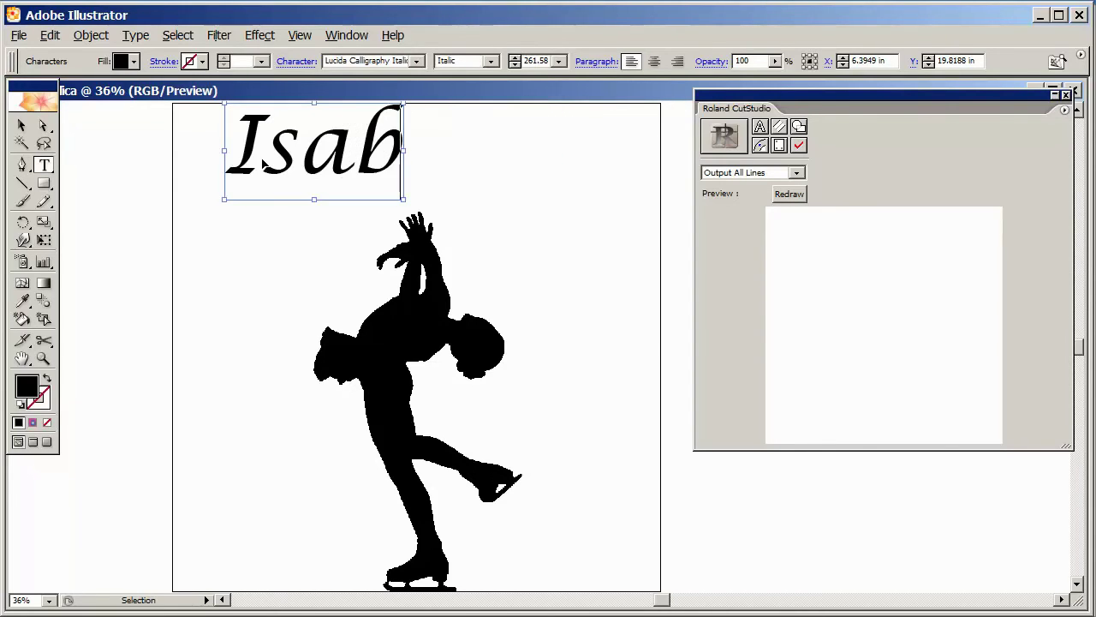
pyautogui.write('b')
pyautogui.hotkey('ctrl', 'z')
pyautogui.hotkey('ctrl', 'z')
pyautogui.hotkey('ctrl', 'z')
pyautogui.hotkey('ctrl', 'z')
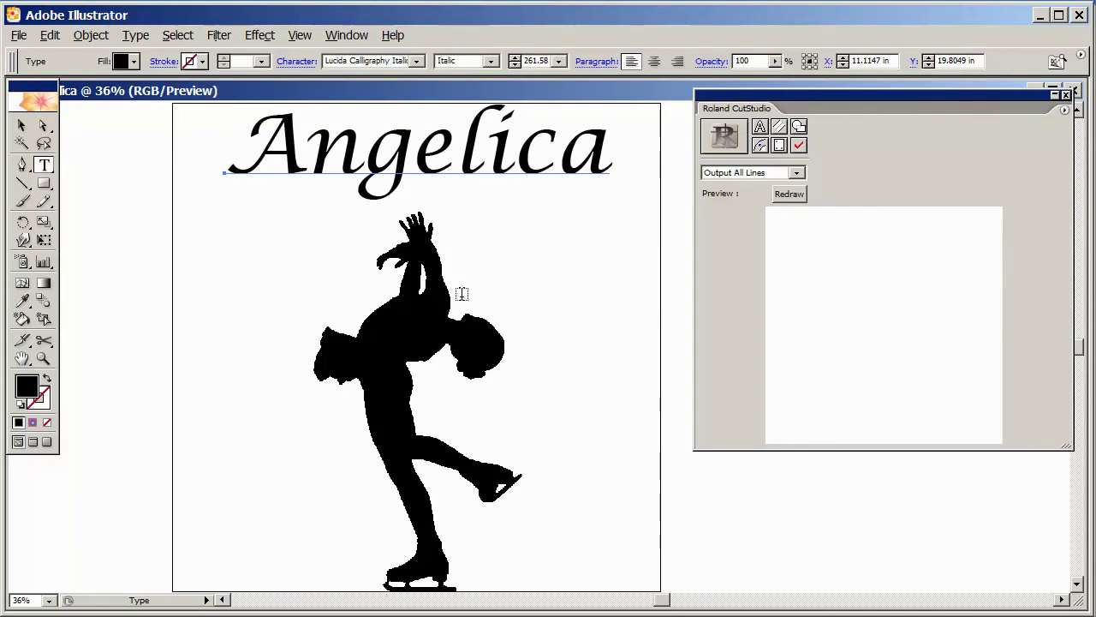
pyautogui.click(23, 127)
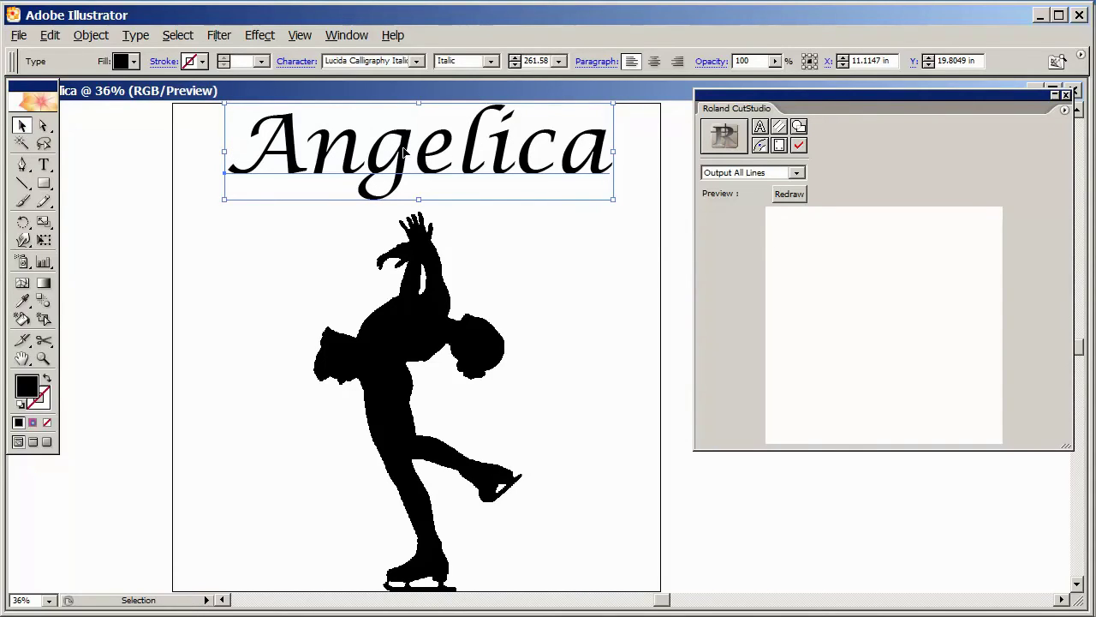
pyautogui.click(539, 253)
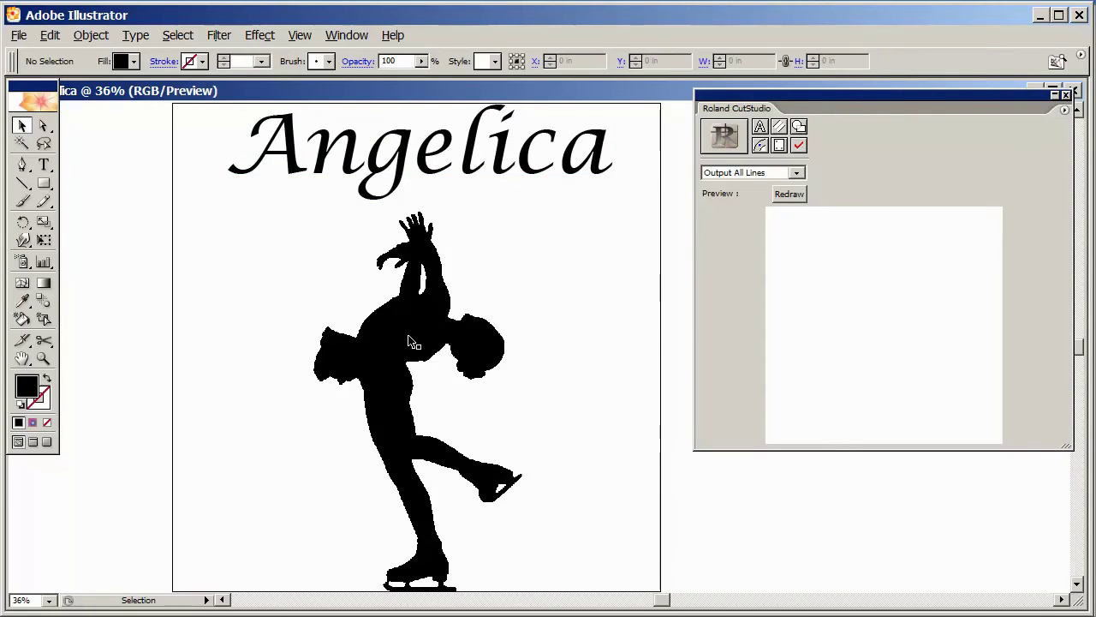
# Step: Apply Live Trace, Live Paint and Expand to the skater image, turning it into vector paths
pyautogui.click(411, 342)
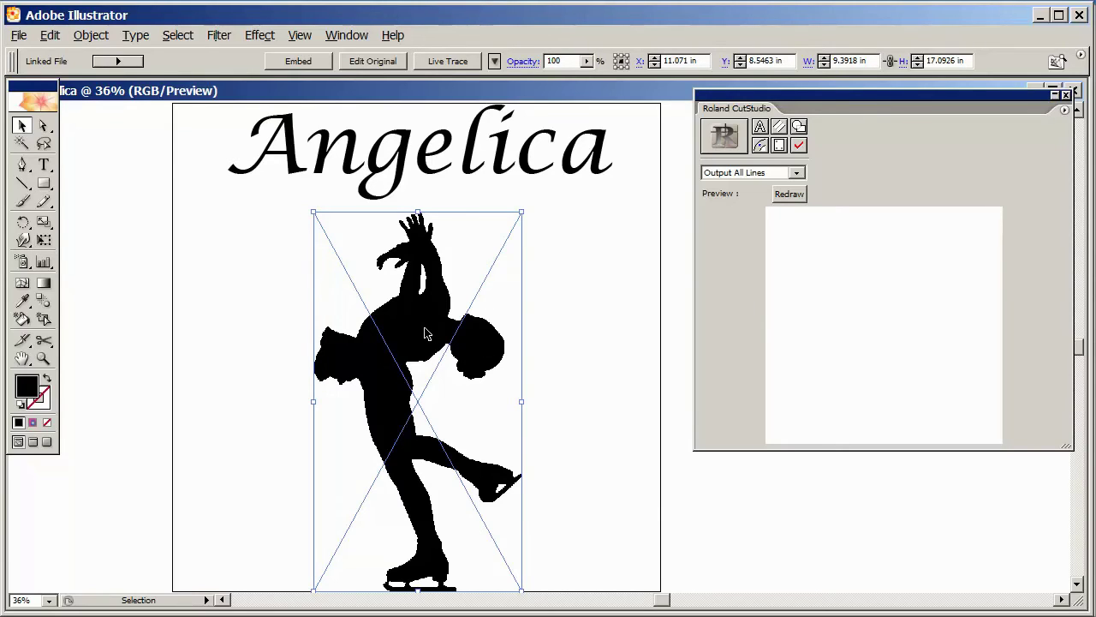
pyautogui.click(447, 61)
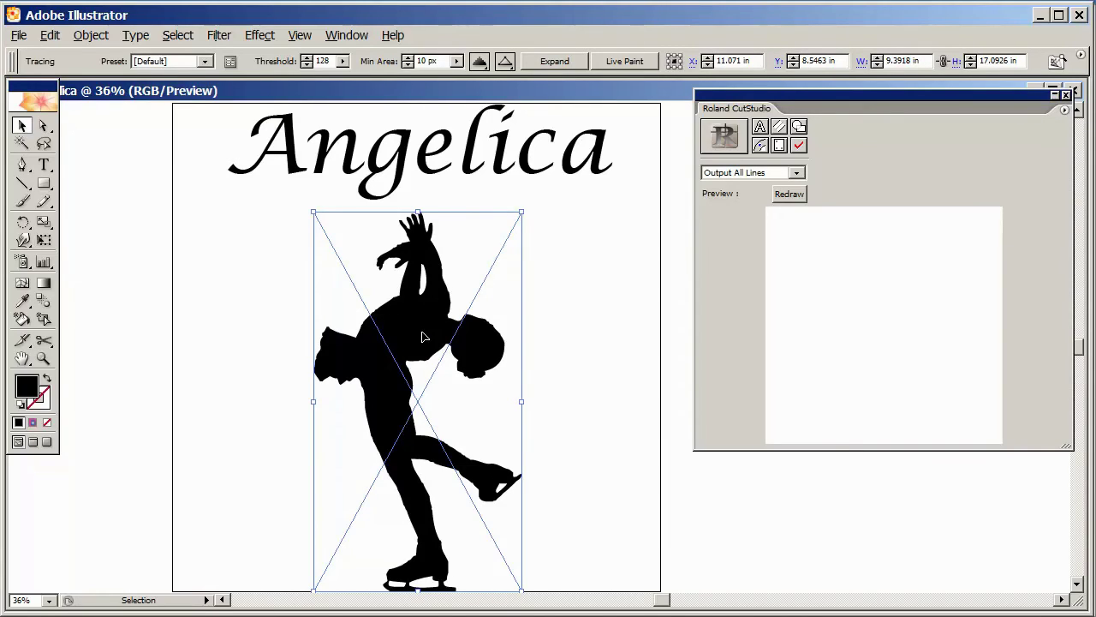
pyautogui.click(625, 62)
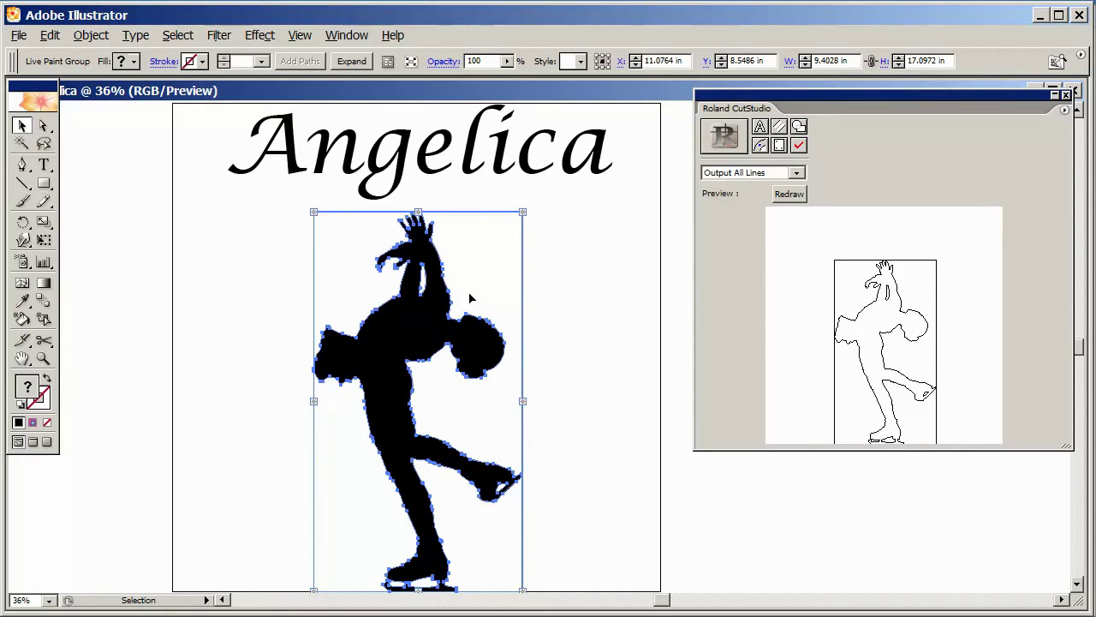
pyautogui.click(351, 62)
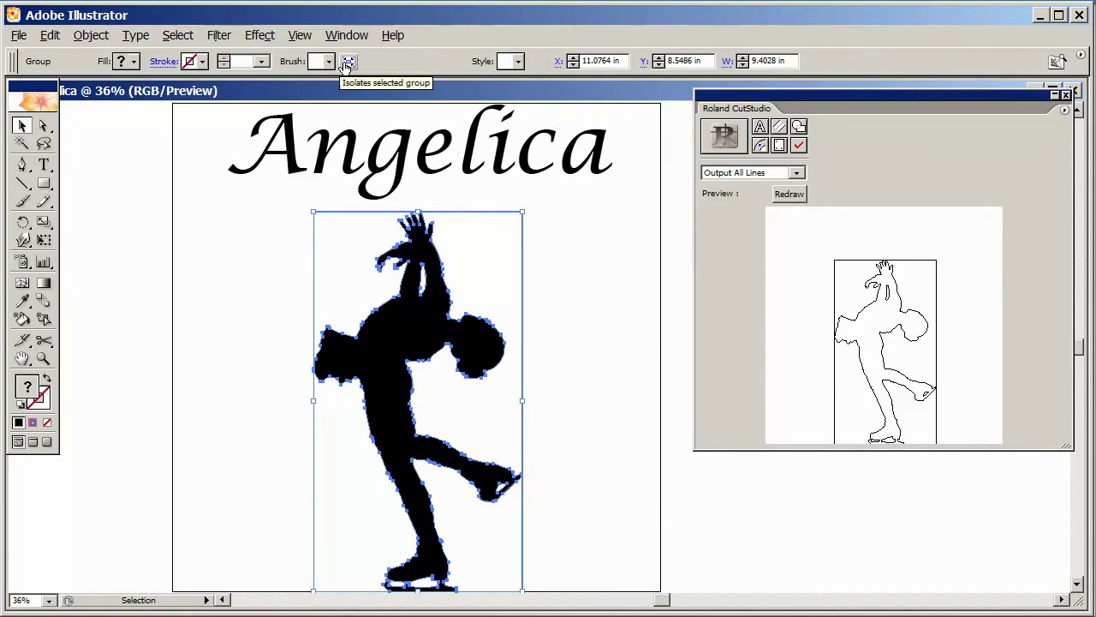
pyautogui.click(542, 351)
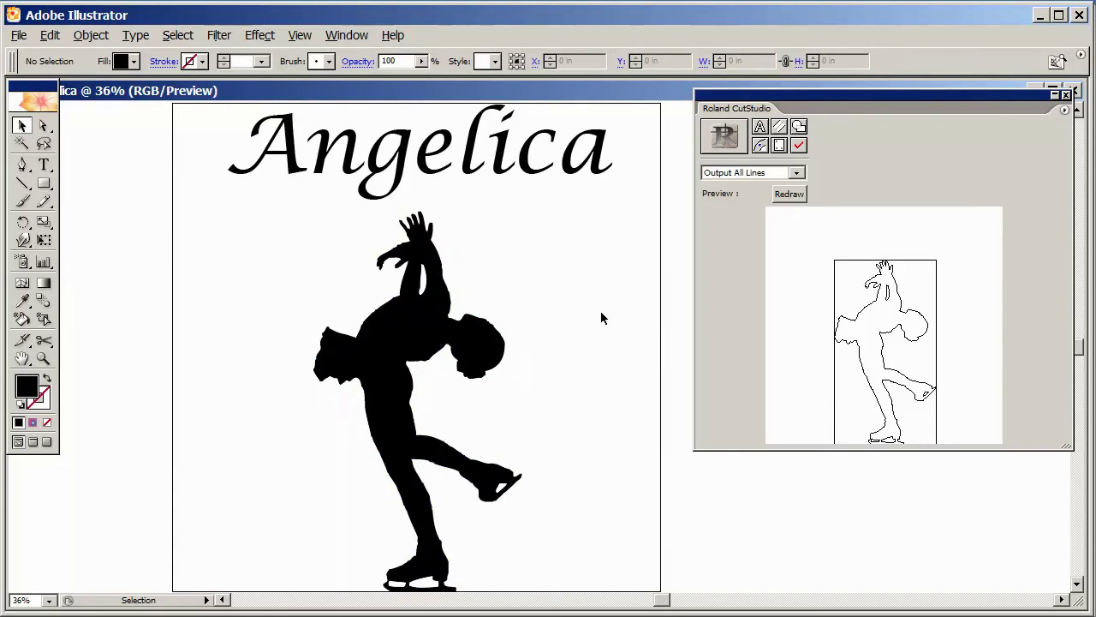
# Step: Delete the stray white background pieces at the skater's upper left and beside her leg
pyautogui.click(472, 288)
pyautogui.click(471, 293)
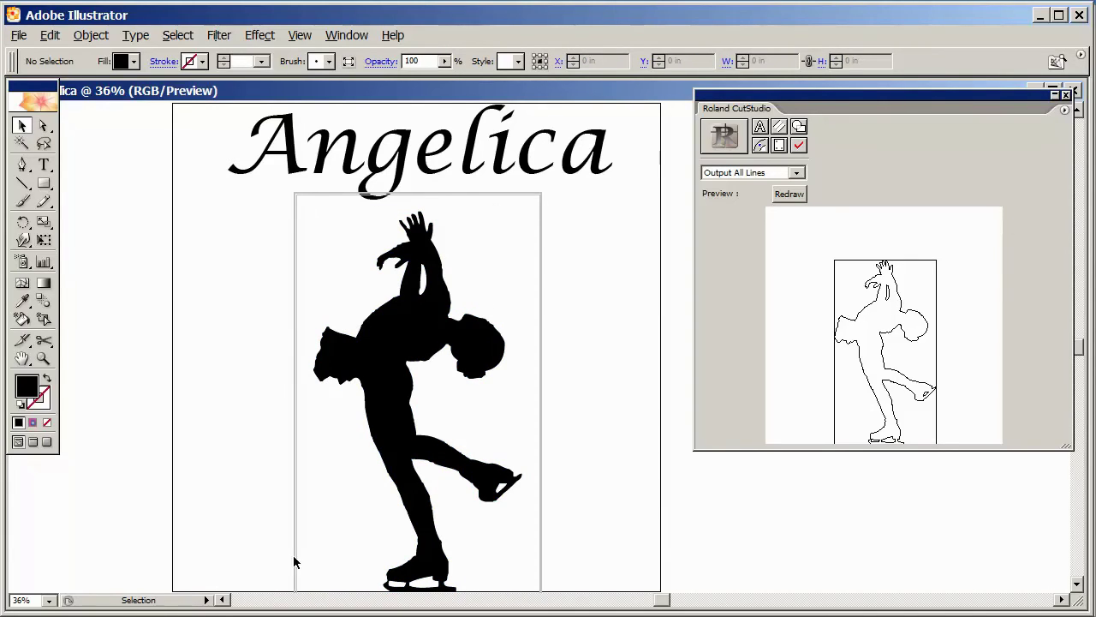
pyautogui.click(483, 263)
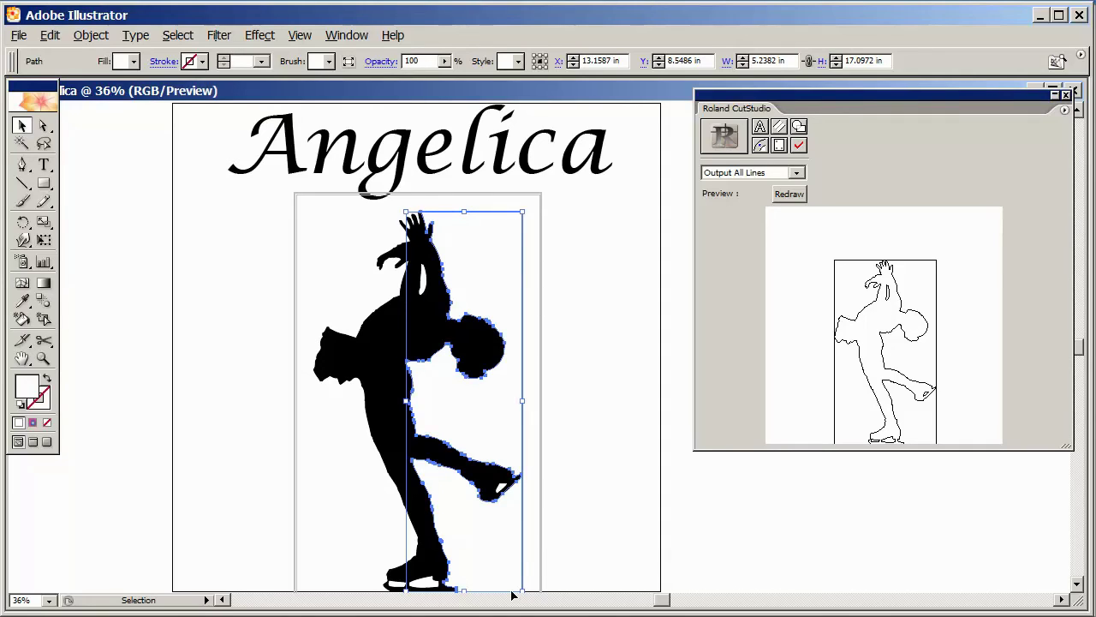
pyautogui.click(489, 247)
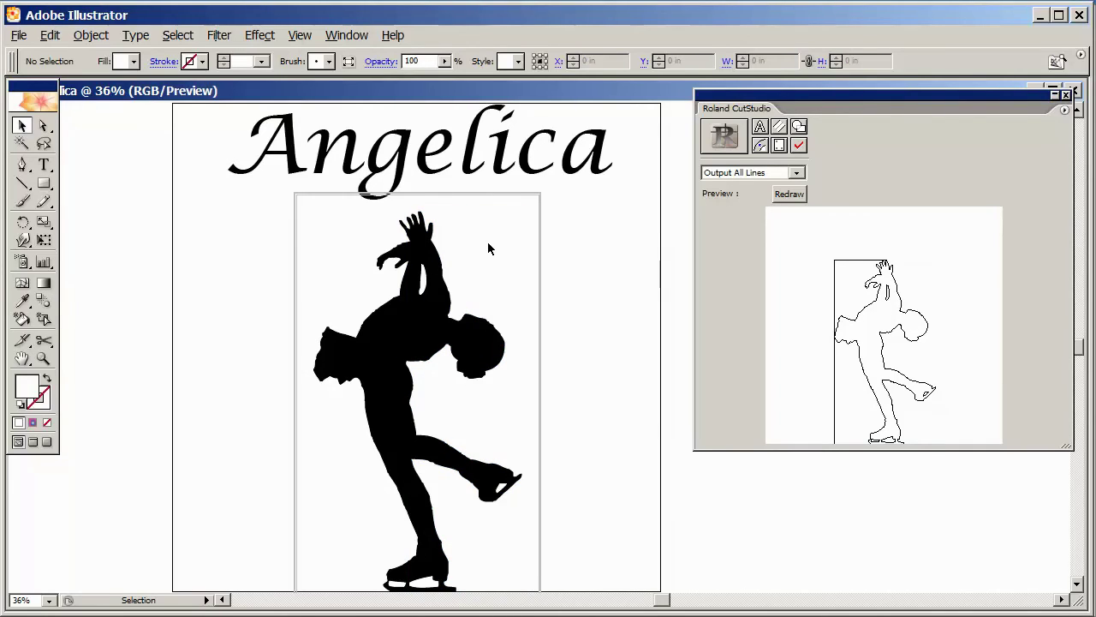
pyautogui.click(350, 284)
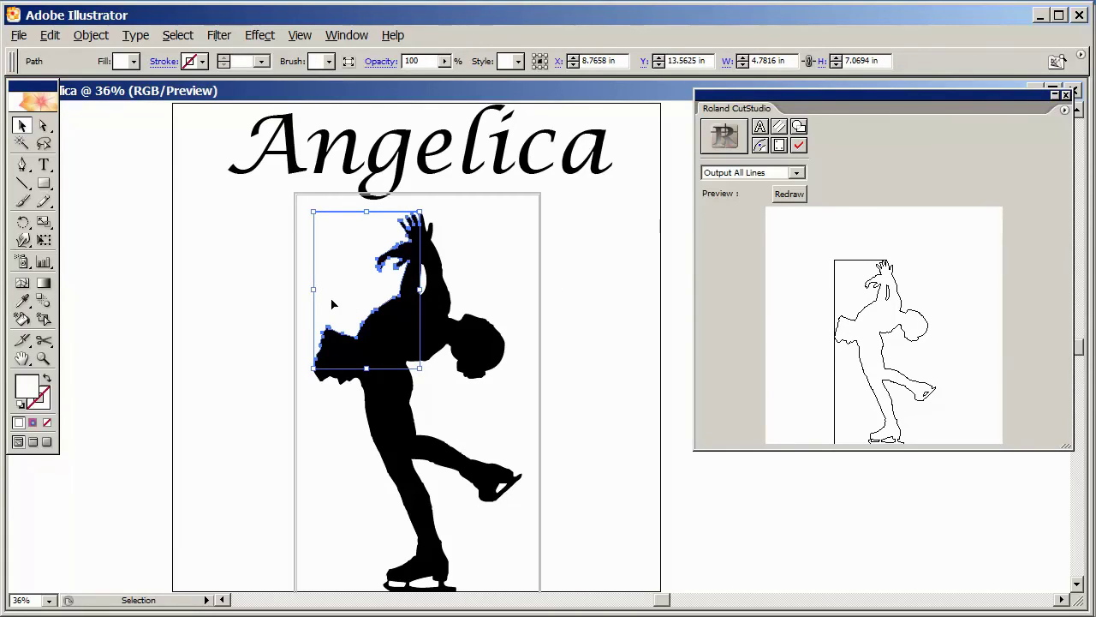
pyautogui.press('Delete')
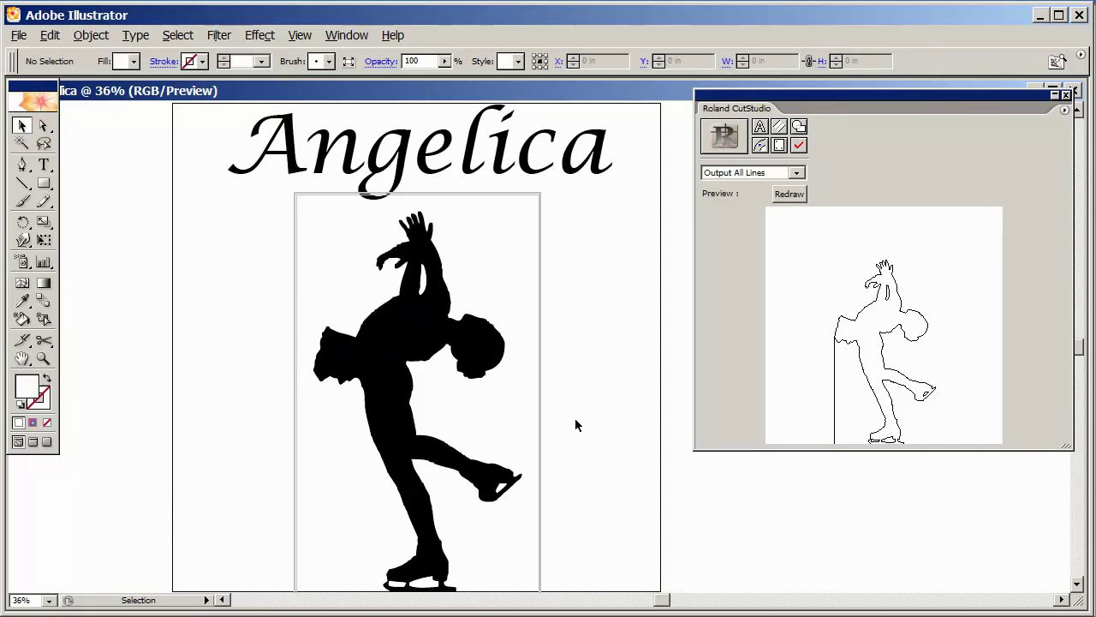
pyautogui.click(358, 511)
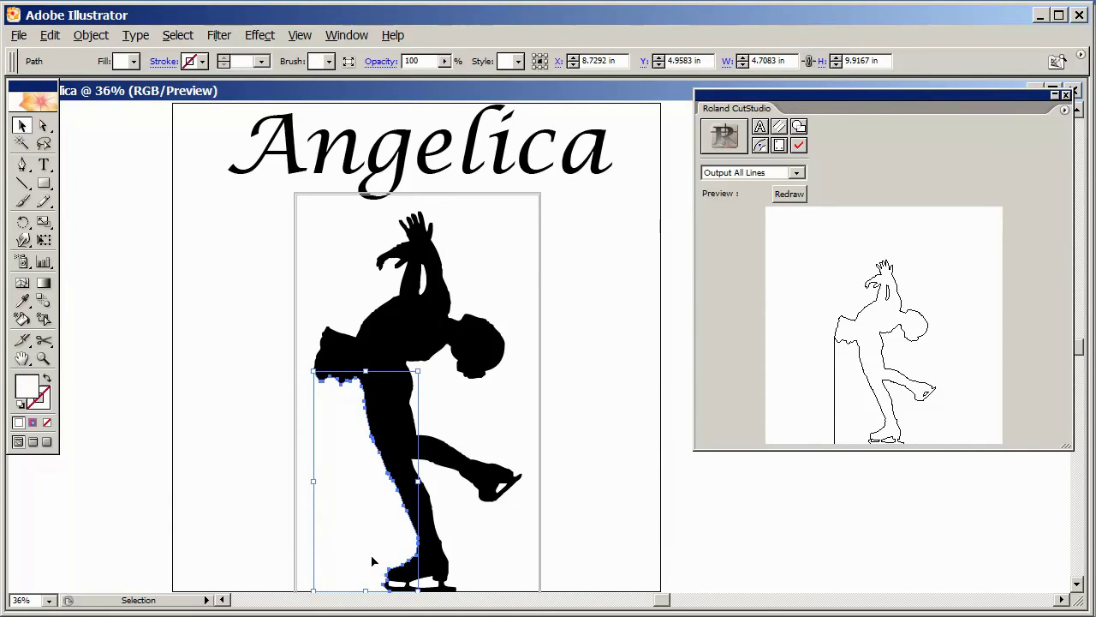
pyautogui.press('Delete')
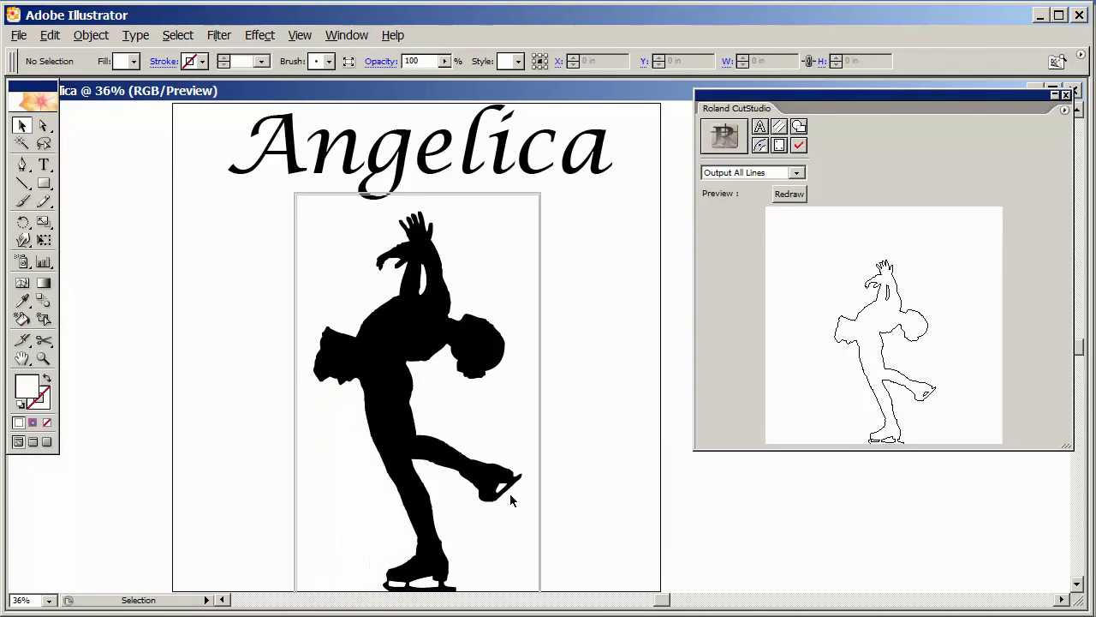
# Step: Inspect the small cut-out pieces on both skate blades and the raised arm, then deselect
pyautogui.click(503, 491)
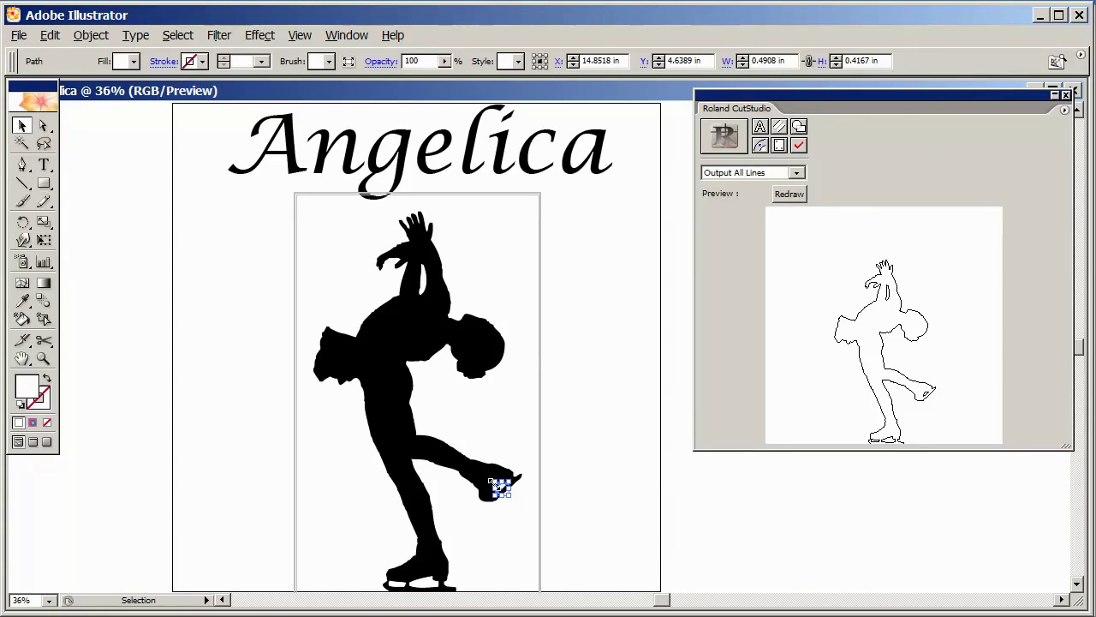
pyautogui.click(493, 510)
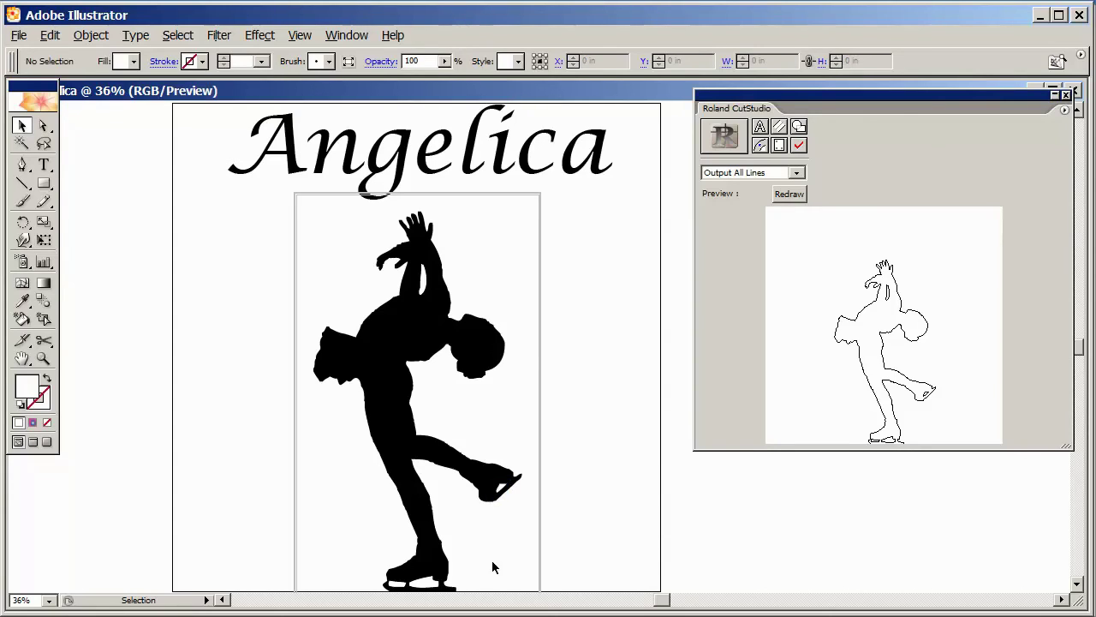
pyautogui.click(429, 586)
pyautogui.click(432, 591)
pyautogui.click(397, 584)
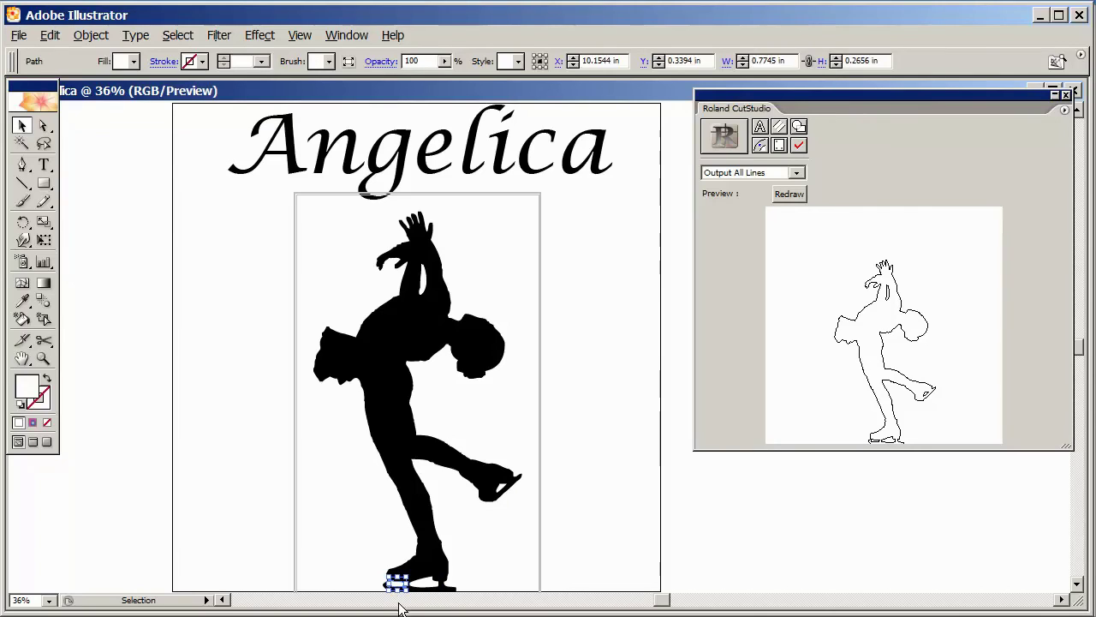
pyautogui.click(403, 595)
pyautogui.click(424, 286)
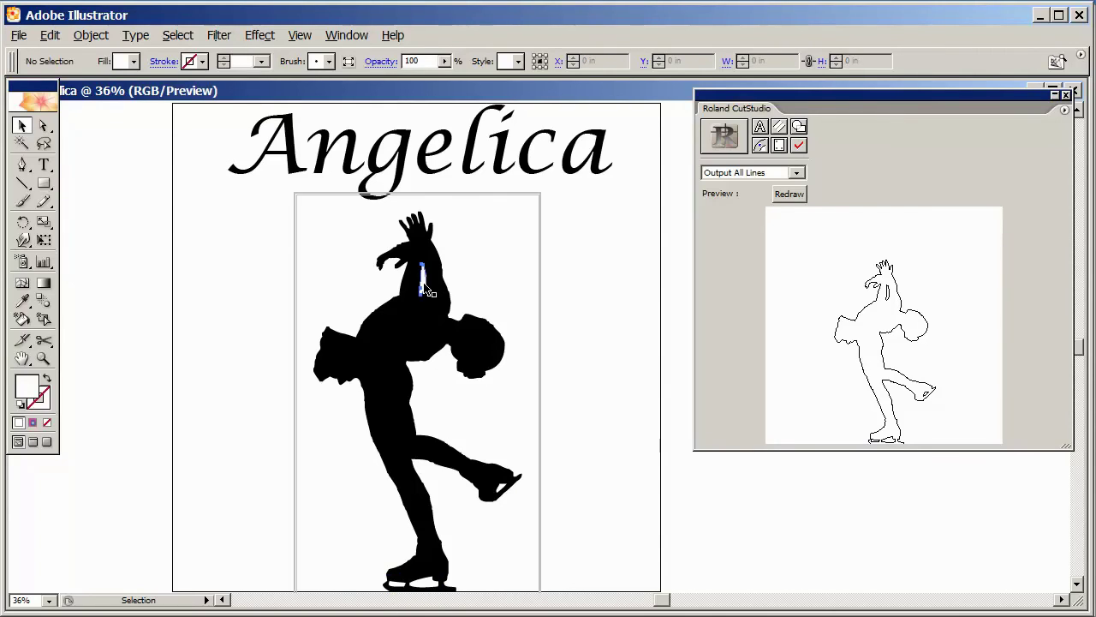
pyautogui.click(431, 342)
pyautogui.click(594, 337)
pyautogui.click(452, 152)
pyautogui.rightClick(450, 150)
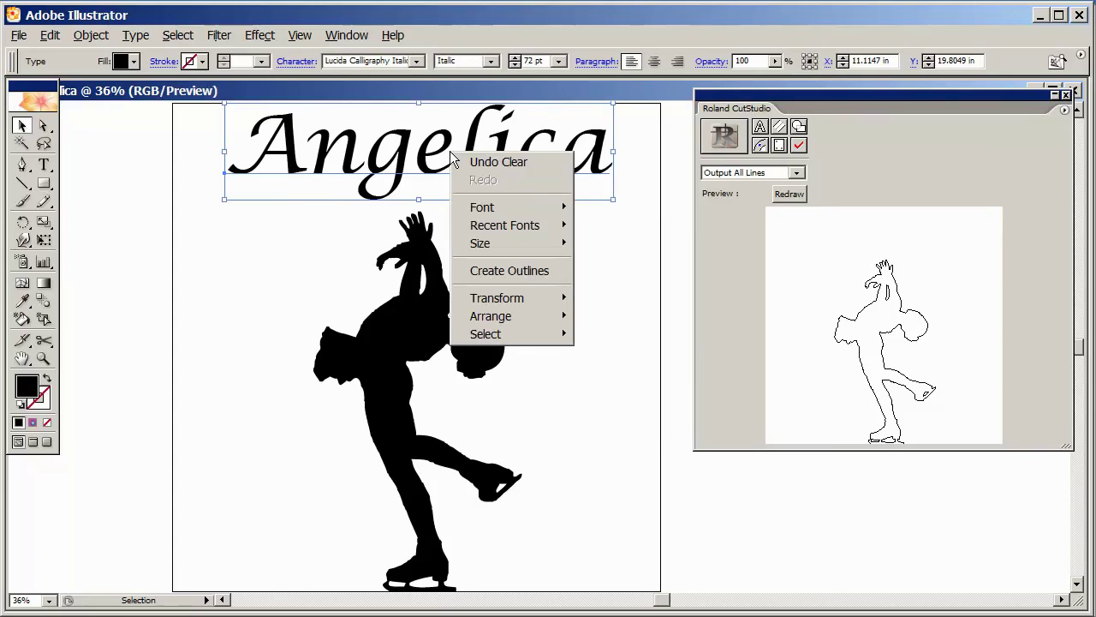
pyautogui.click(521, 270)
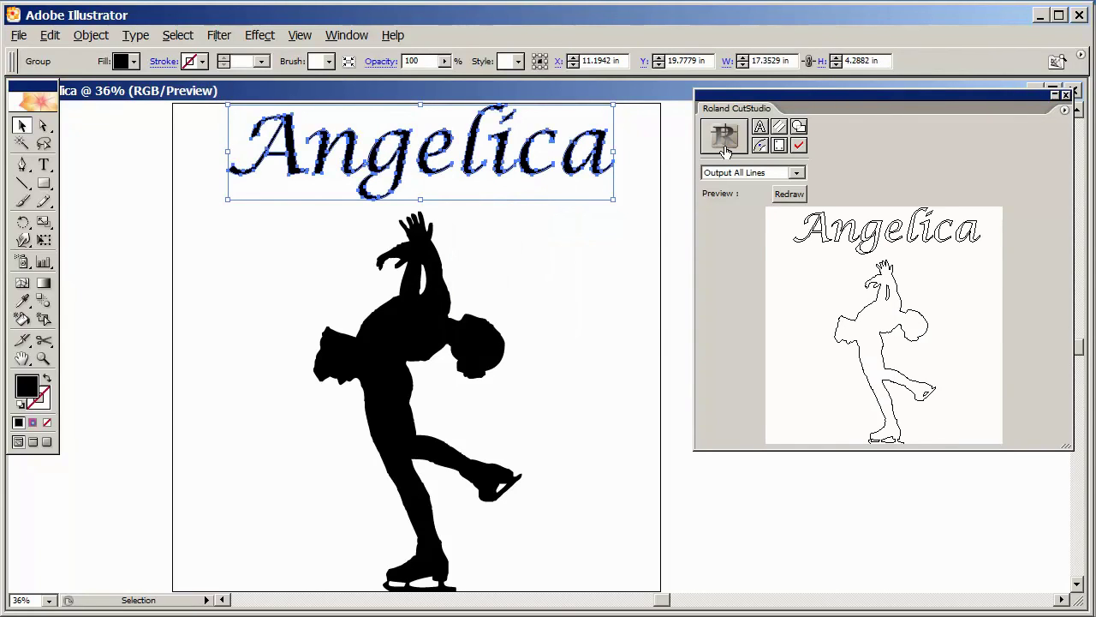
pyautogui.press('a')
pyautogui.hotkey('ctrl', 'z')
pyautogui.press('v')
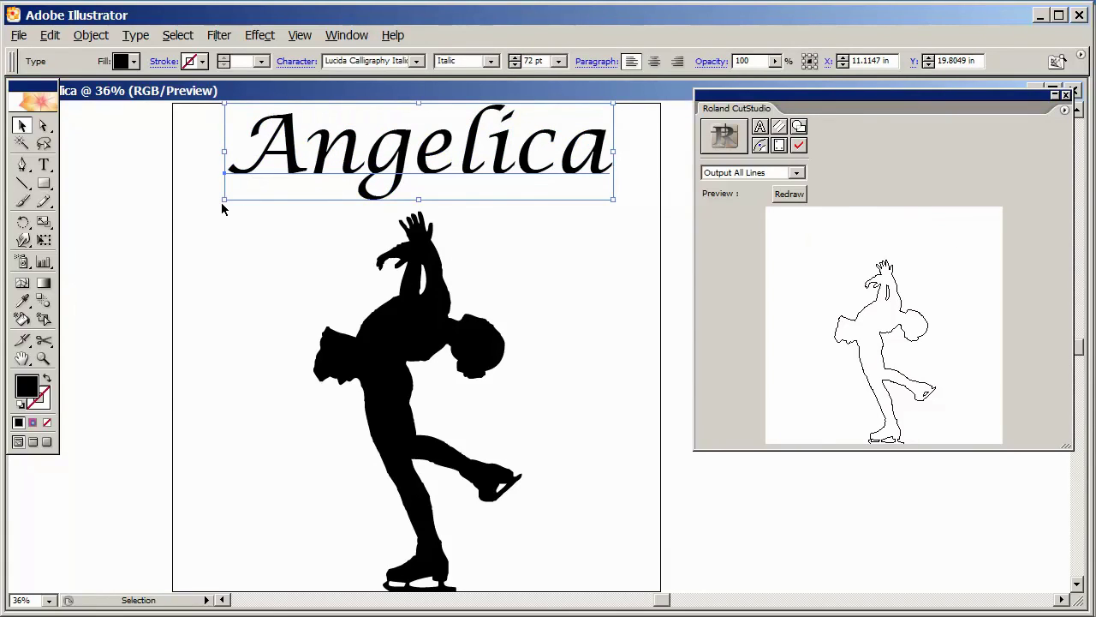
# Step: Save as angelica.ai in the New Decal folder, accepting the Illustrator CS2 options
pyautogui.click(19, 35)
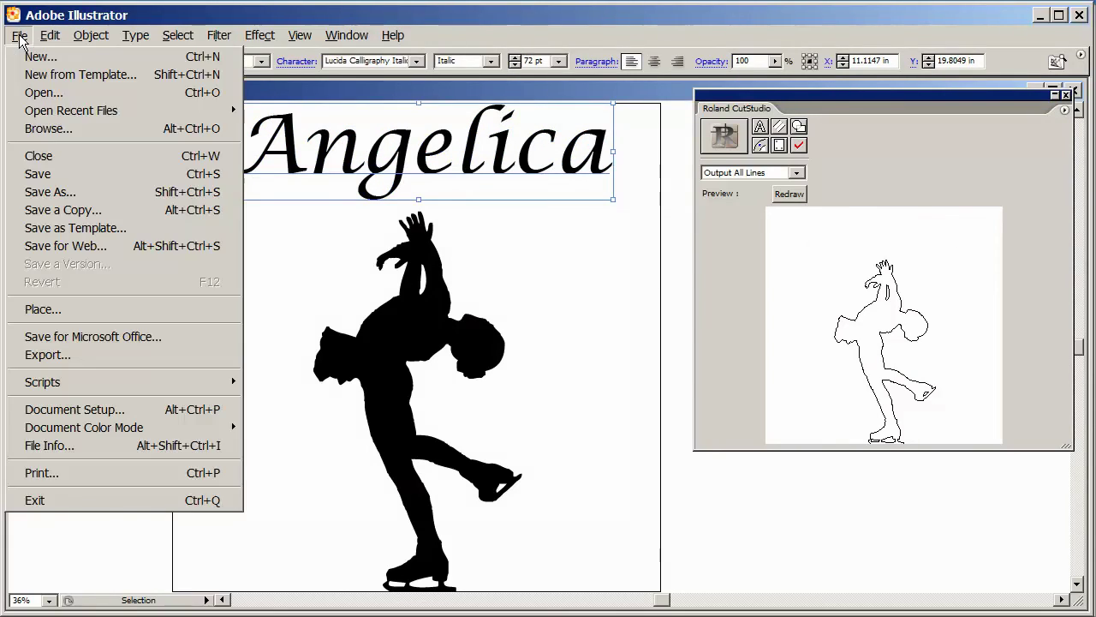
pyautogui.click(48, 173)
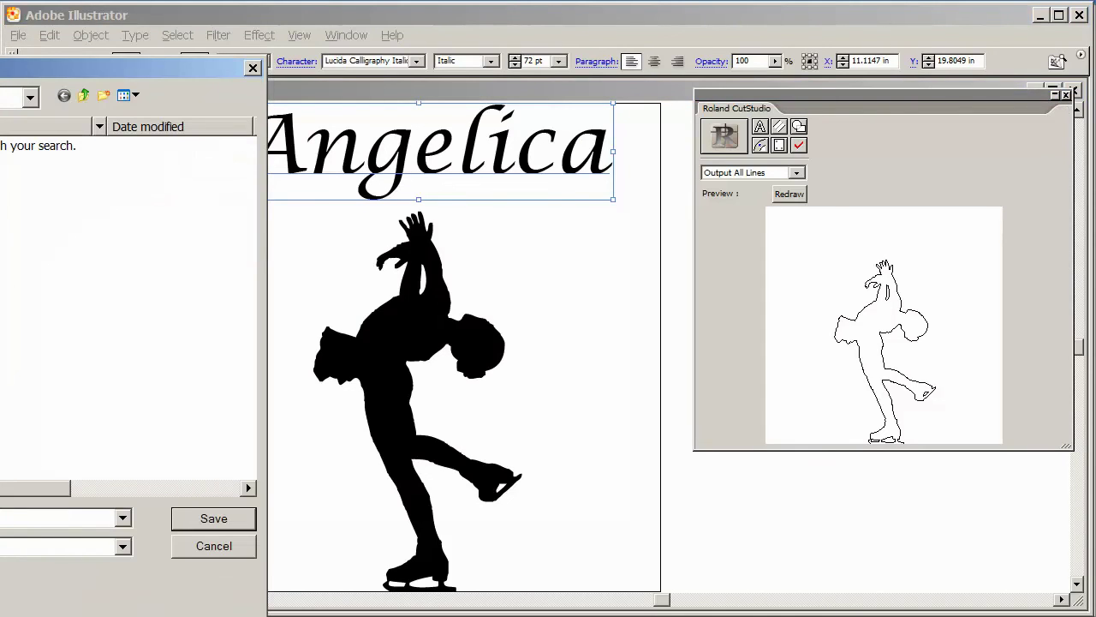
pyautogui.moveTo(4, 67); pyautogui.dragTo(482, 20)
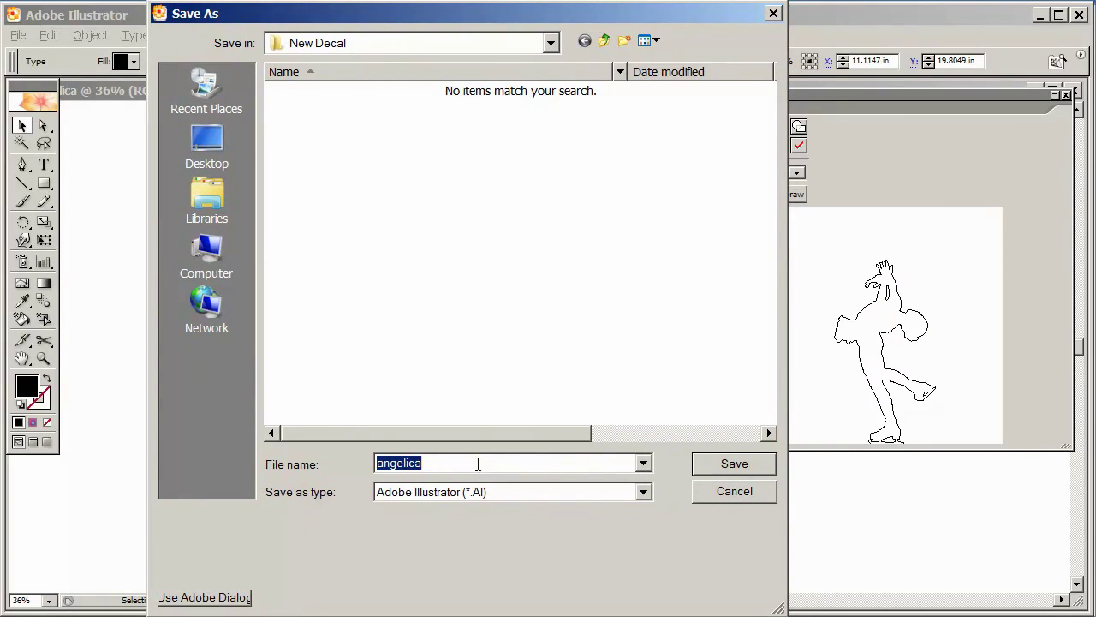
pyautogui.click(726, 465)
pyautogui.click(723, 467)
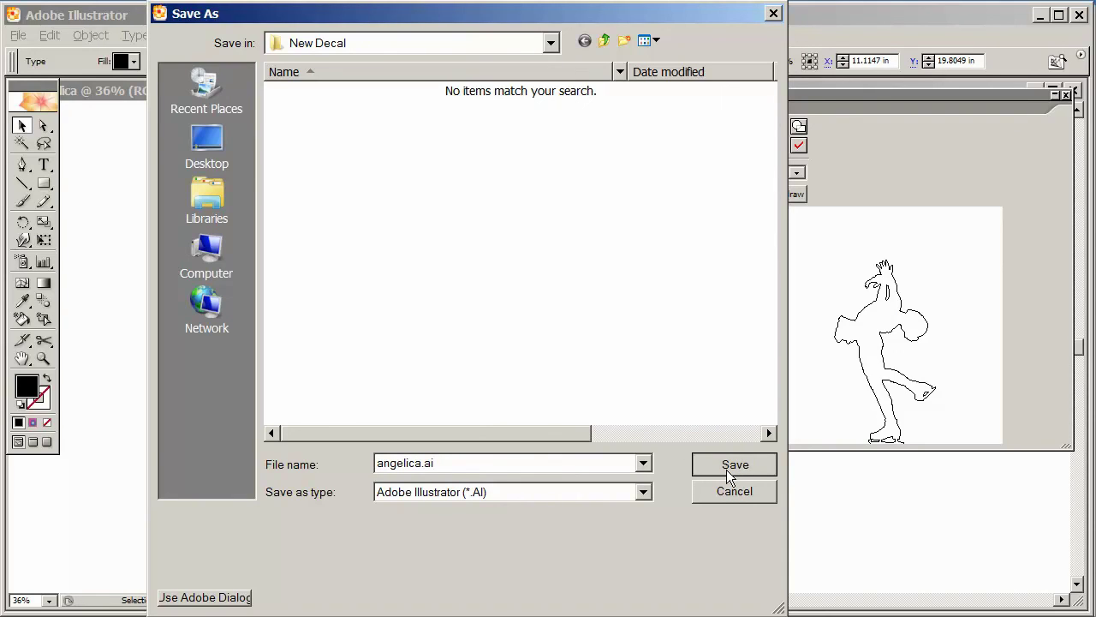
pyautogui.click(728, 474)
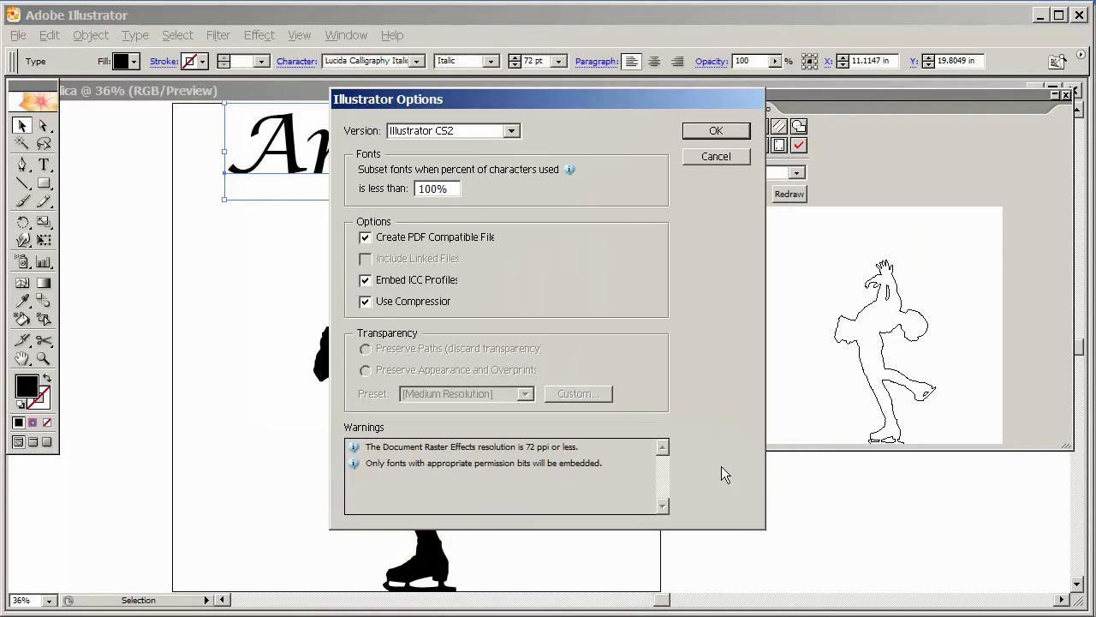
pyautogui.click(730, 130)
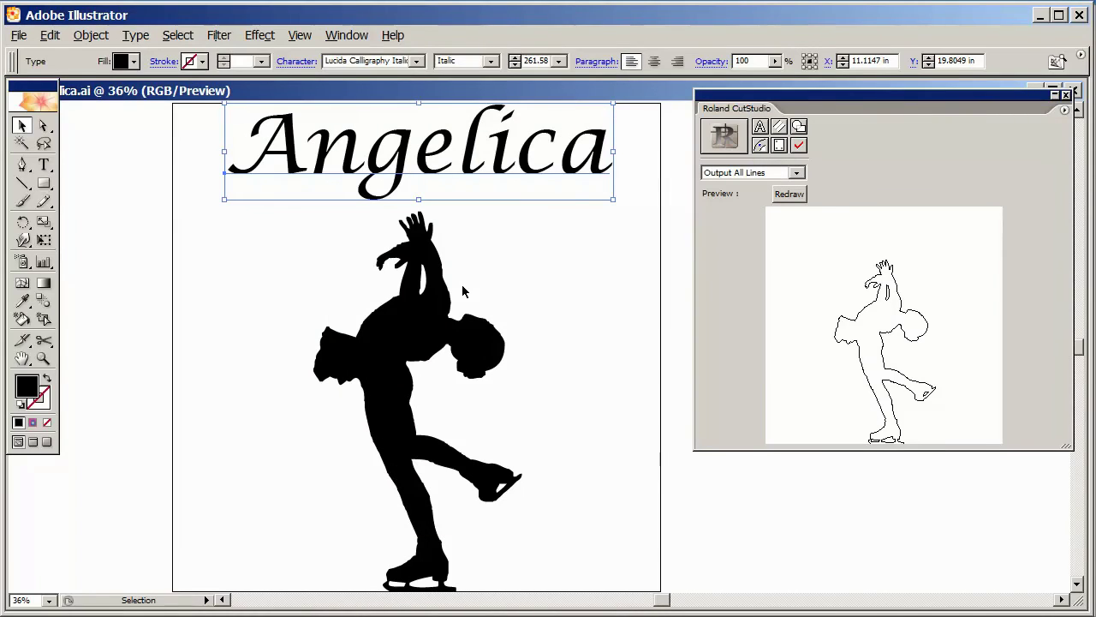
pyautogui.click(196, 246)
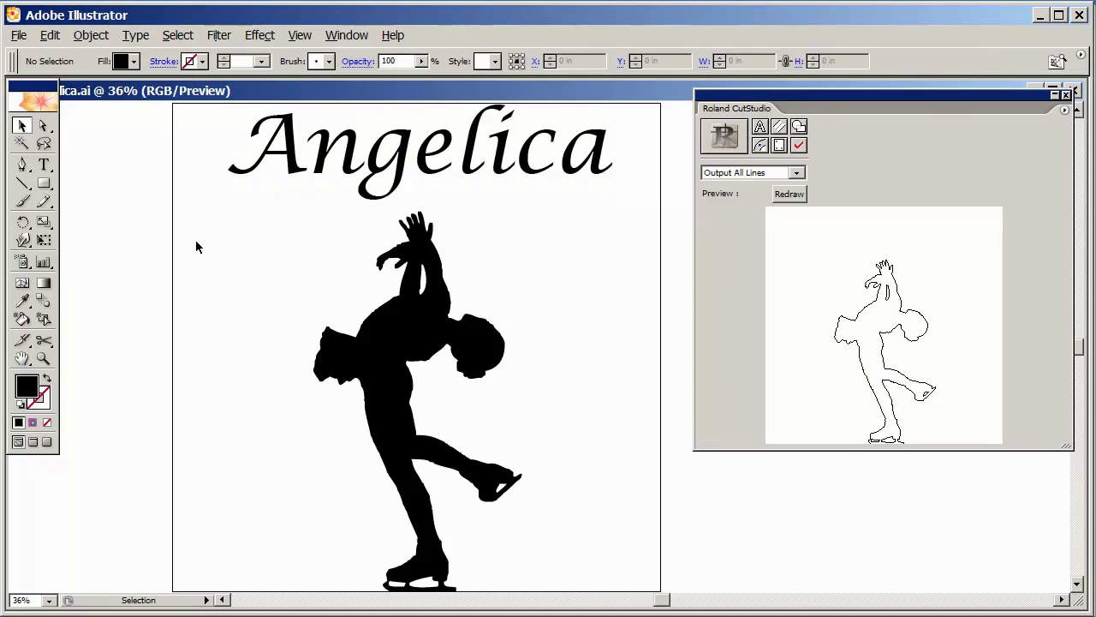